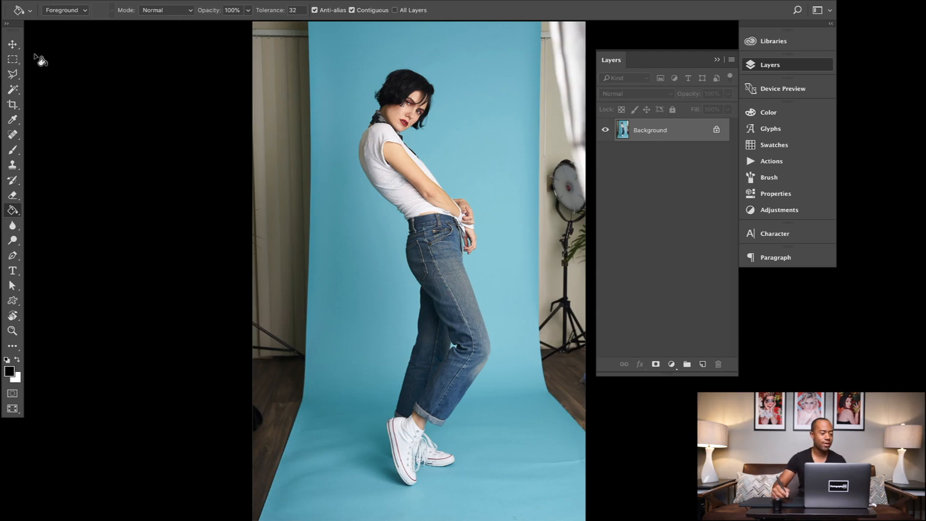
Activate the Rectangular Marquee tool and duplicate the Background layer as Background copy in the same document.
left_click(13, 59)
left_click(30, 58)
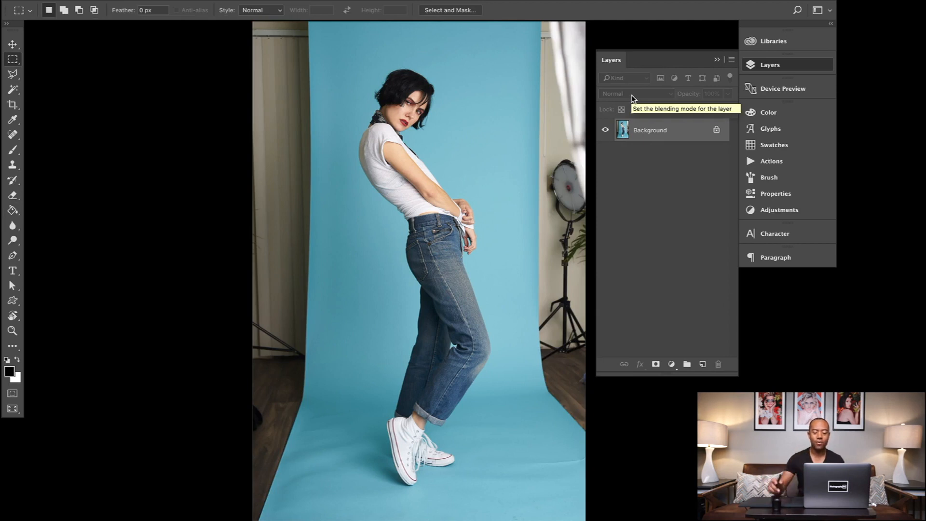
right_click(656, 137)
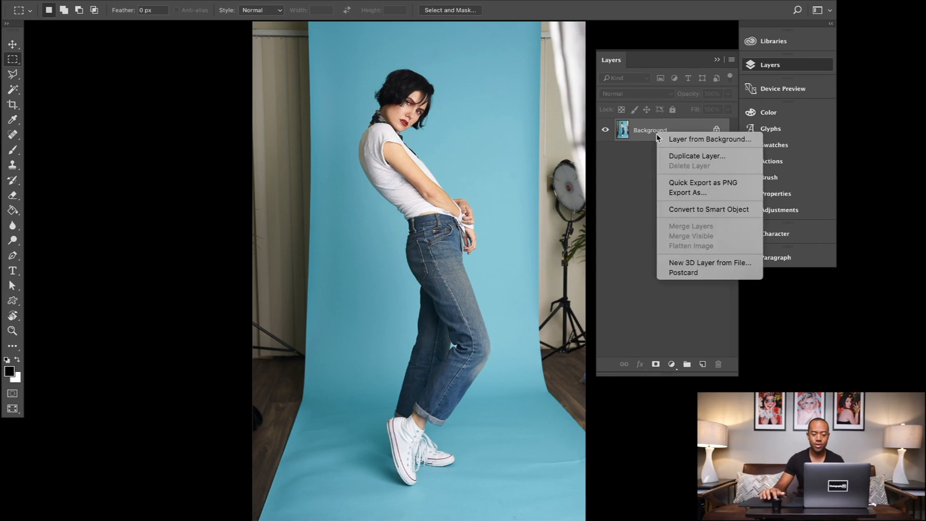
left_click(681, 155)
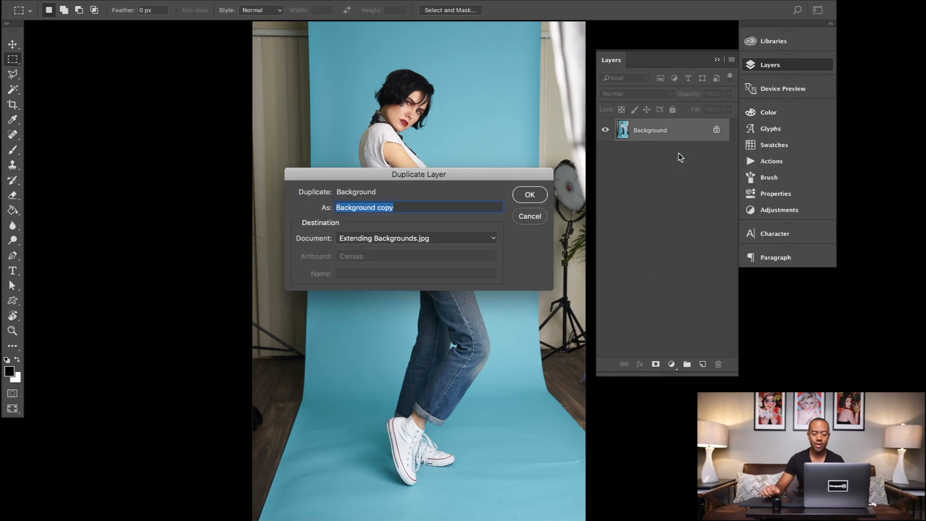
left_click(539, 189)
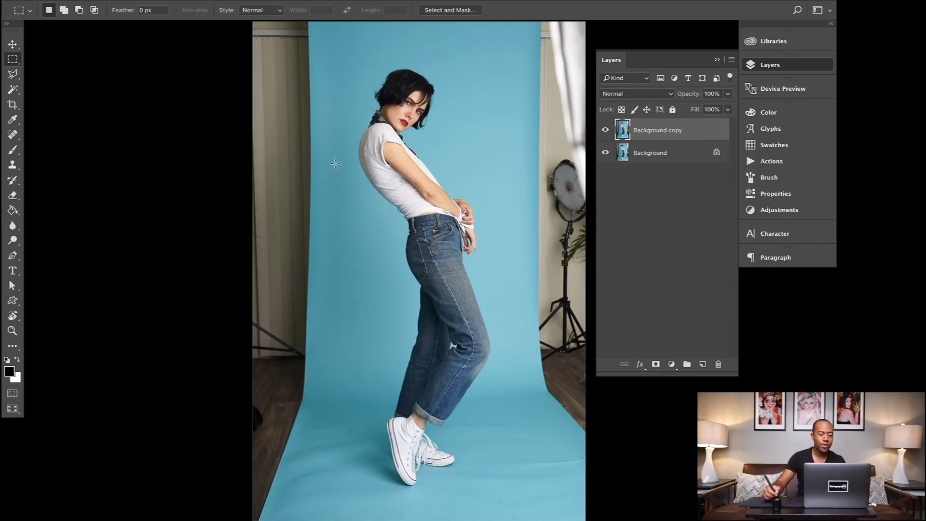
Select a narrow full-height strip of blue backdrop between its left edge and the model with the Rectangular Marquee tool.
left_click(15, 61)
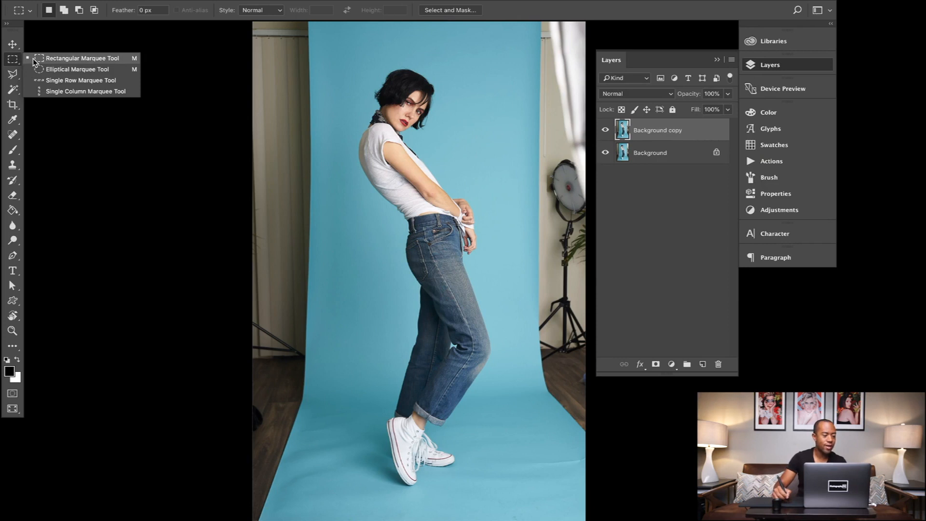
left_click(32, 59)
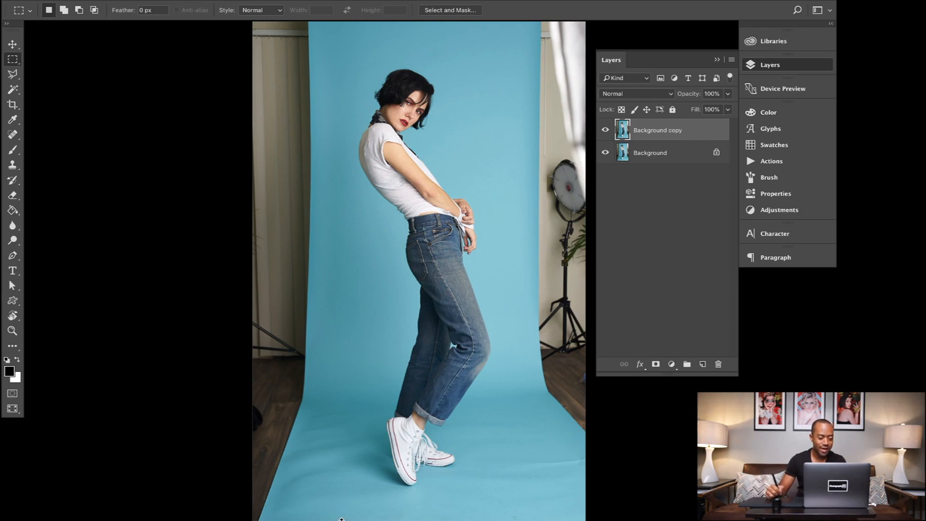
left_click_drag(345, 516, 313, 134)
scroll(326, 129, "down", 5)
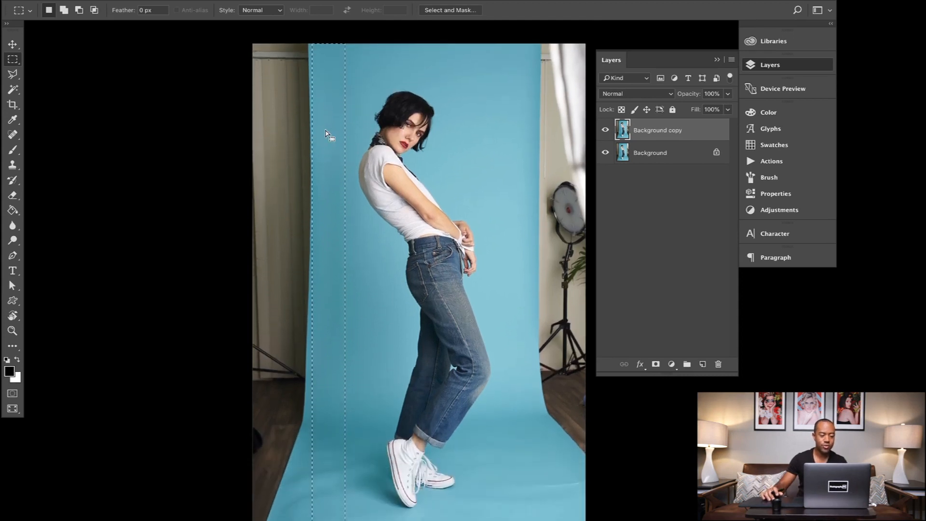
scroll(326, 131, "up", 1)
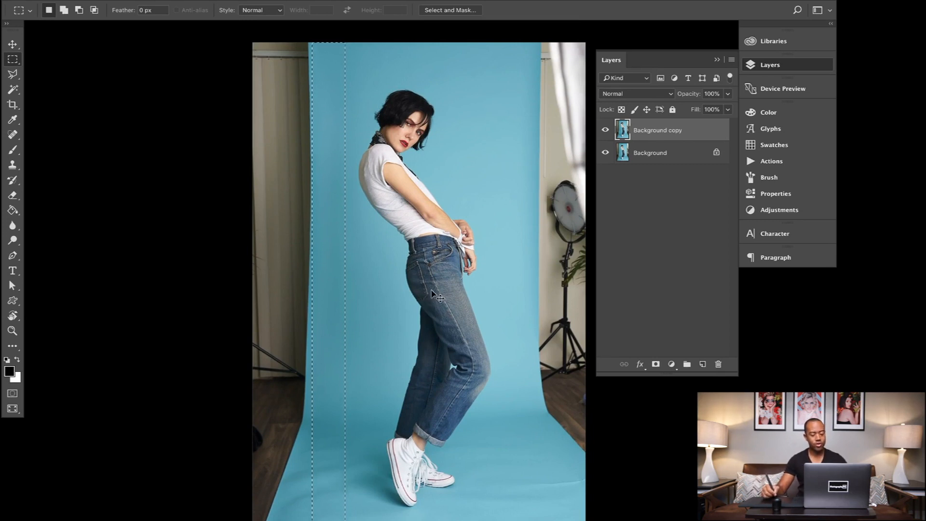
Stretch the selected backdrop strip to the left canvas edge with Free Transform, covering the wall, and deselect.
key("ctrl+t")
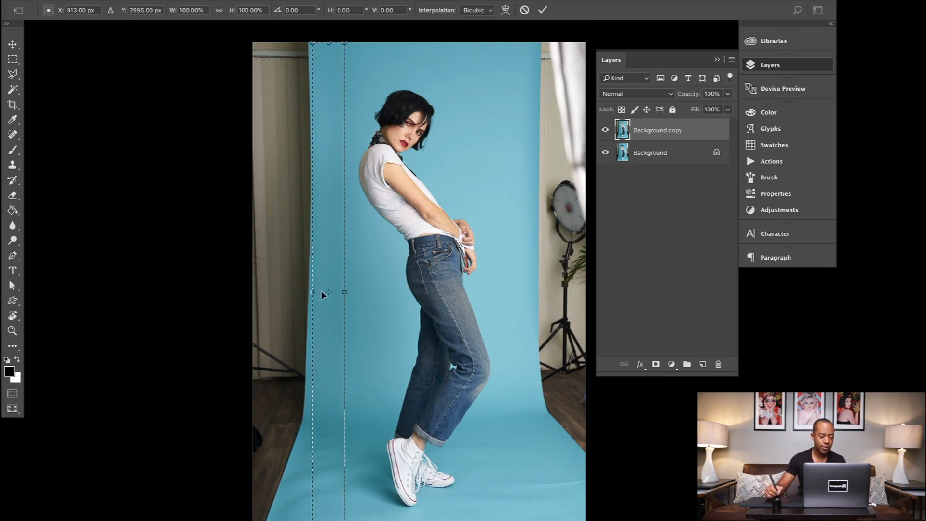
left_click_drag(314, 292, 252, 293)
key("Return")
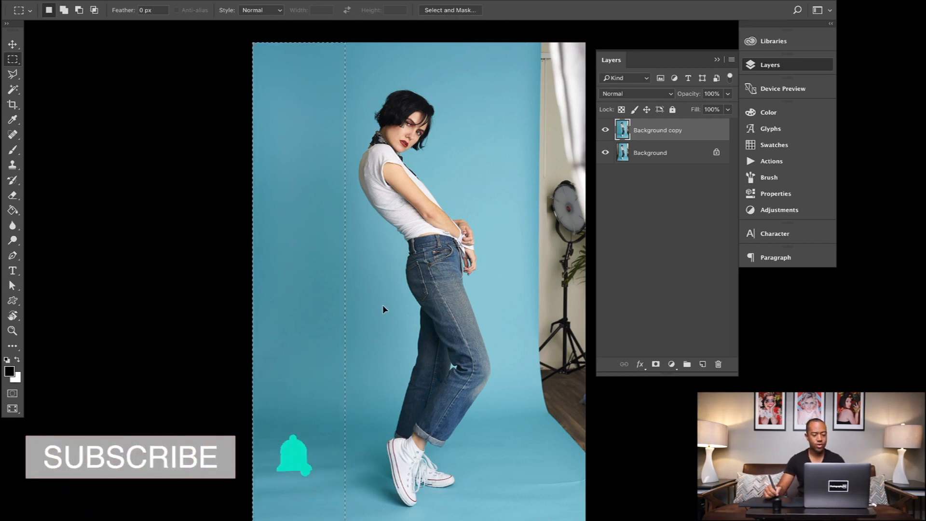
key("ctrl+d")
scroll(379, 246, "down", 1)
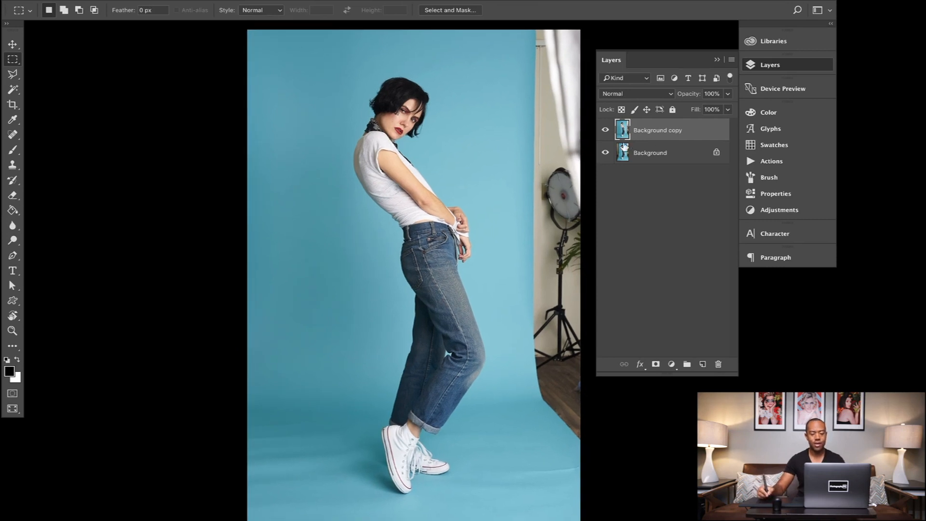
Compare the image before and after the left-side extension by toggling the visibility of Background copy.
left_click(606, 131)
left_click(606, 130)
left_click(606, 131)
left_click(606, 131)
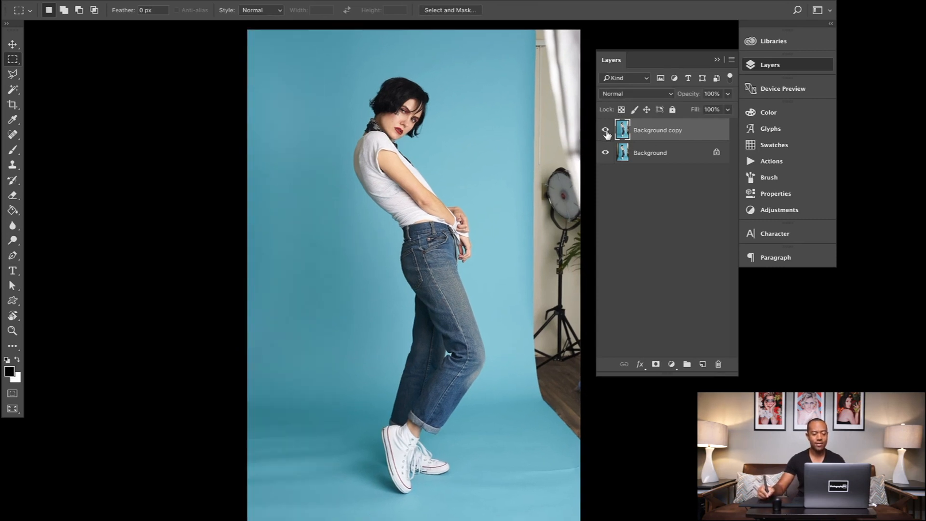
left_click(606, 131)
left_click(605, 130)
left_click(605, 131)
left_click(606, 131)
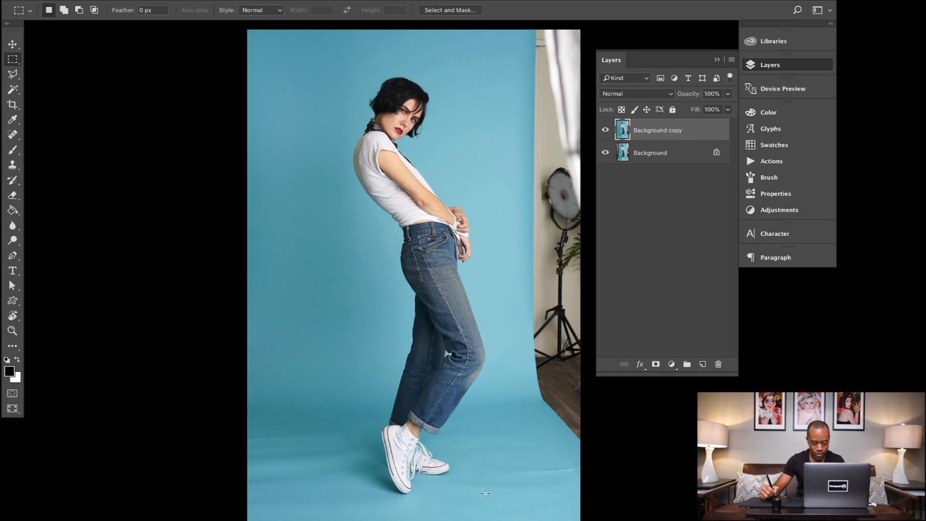
left_click_drag(485, 493, 519, 336)
left_click_drag(488, 435, 488, 435)
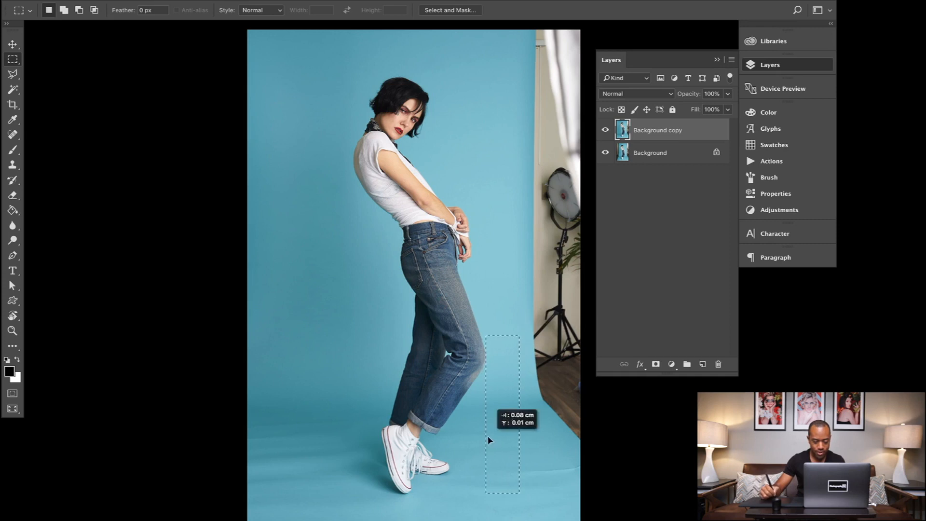
left_click(486, 492)
Select a full-height backdrop strip right of the model, stretch it to the right canvas edge with Free Transform, and deselect.
left_click_drag(490, 493, 525, 52)
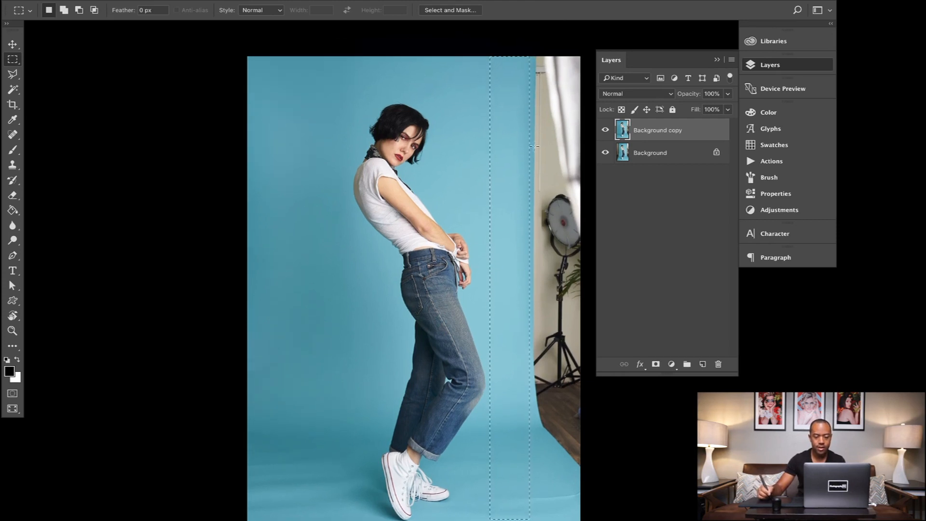
key("ctrl+t")
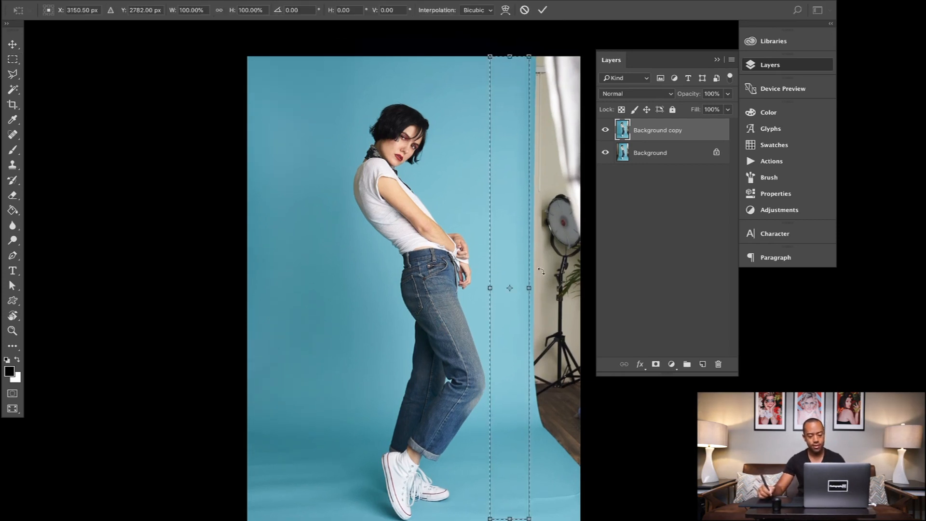
left_click_drag(530, 287, 584, 294)
key("Return")
key("ctrl+d")
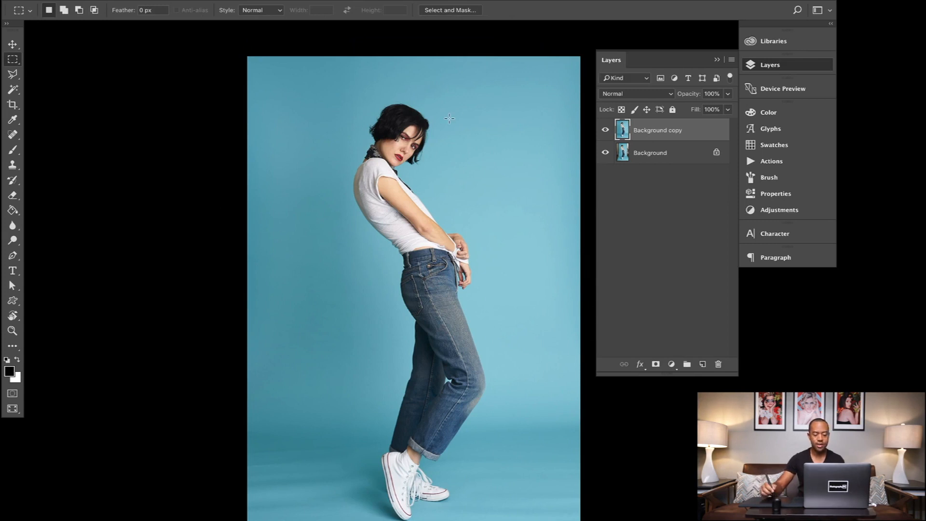
Review the whole extended backdrop and compare it with the original by toggling the visibility of Background copy.
scroll(449, 118, "down", 3)
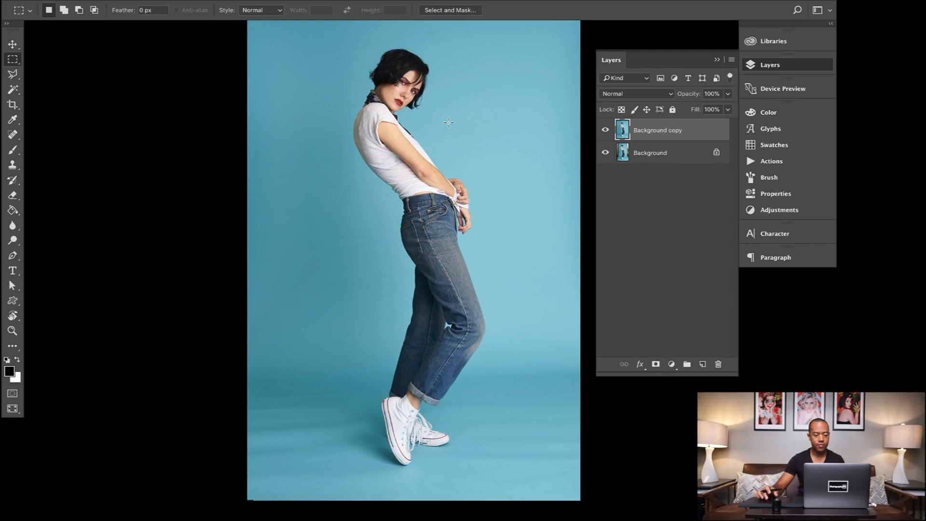
scroll(485, 122, "down", 5)
scroll(485, 122, "up", 5)
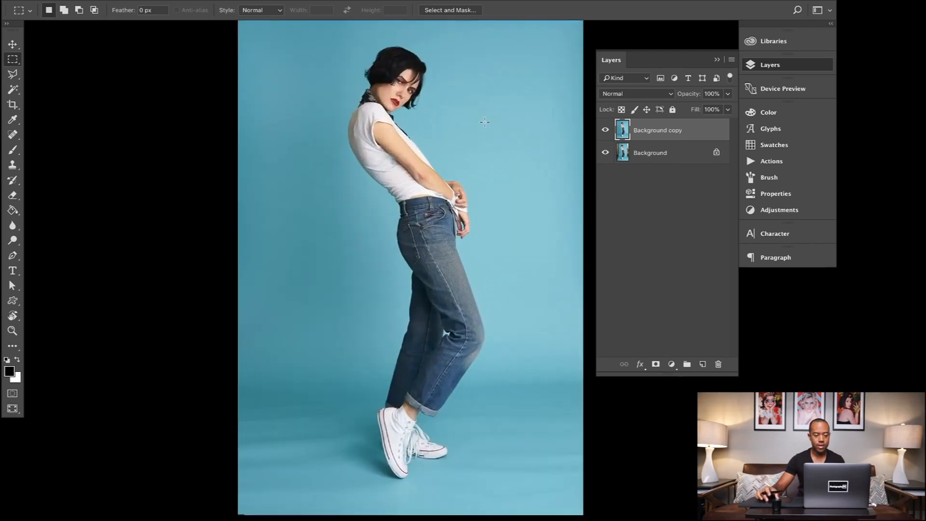
scroll(484, 121, "down", 1)
scroll(485, 122, "down", 1)
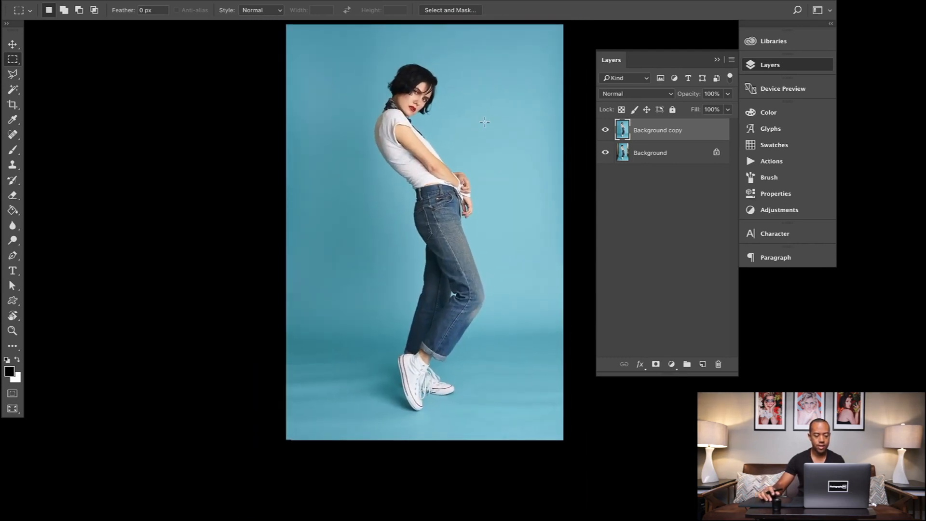
scroll(485, 122, "up", 1)
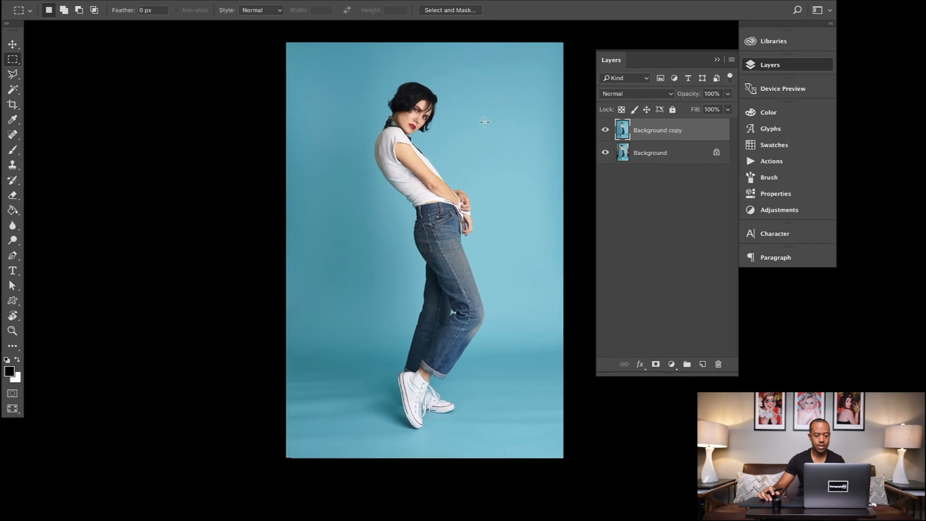
left_click(605, 135)
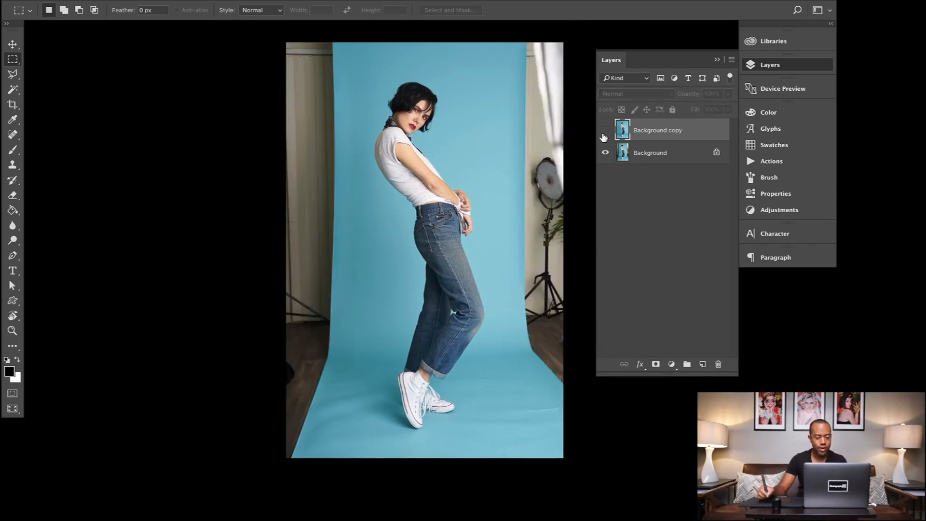
left_click(605, 137)
left_click(604, 137)
left_click(605, 137)
left_click(604, 138)
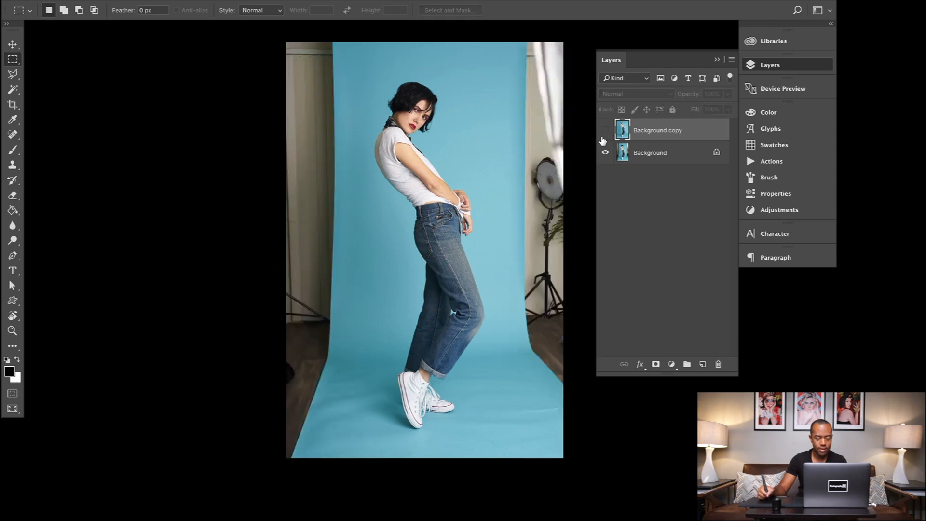
left_click(605, 137)
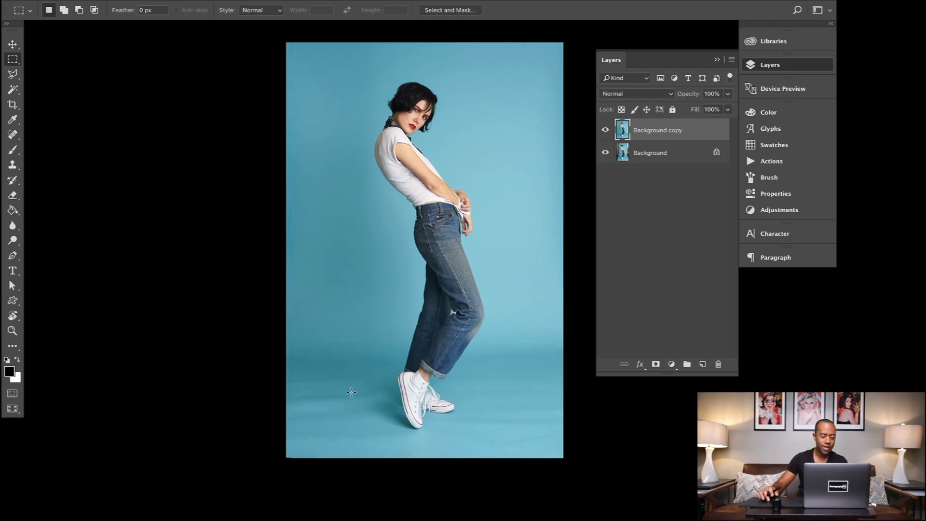
Examine the stretched floor area left of the shoes up close and compare it with the original layer.
scroll(351, 389, "up", 6)
scroll(353, 394, "down", 3)
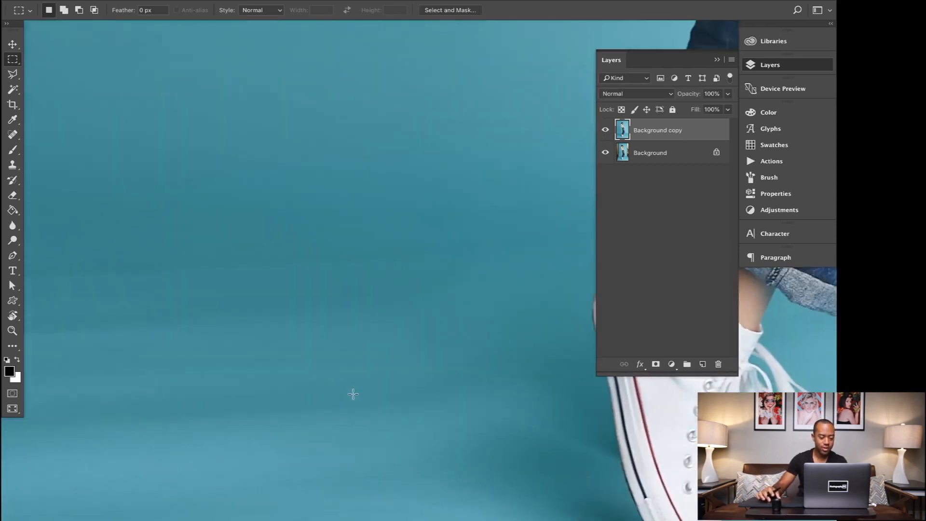
scroll(353, 394, "down", 2)
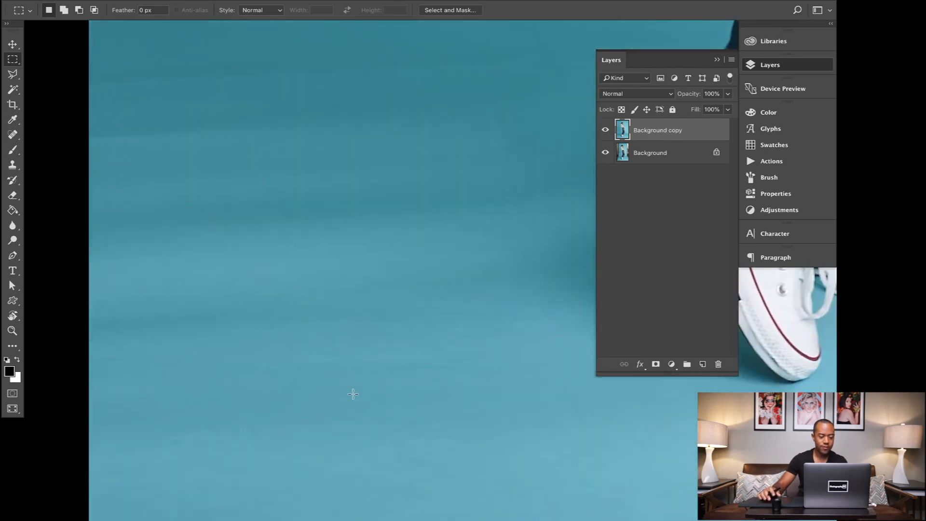
scroll(353, 394, "down", 2)
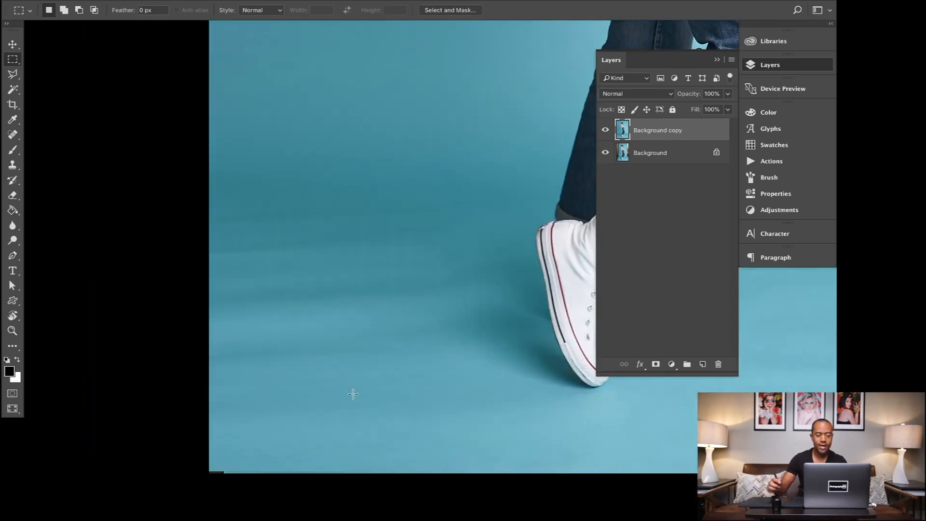
left_click(605, 131)
left_click(606, 131)
left_click(605, 131)
left_click(605, 131)
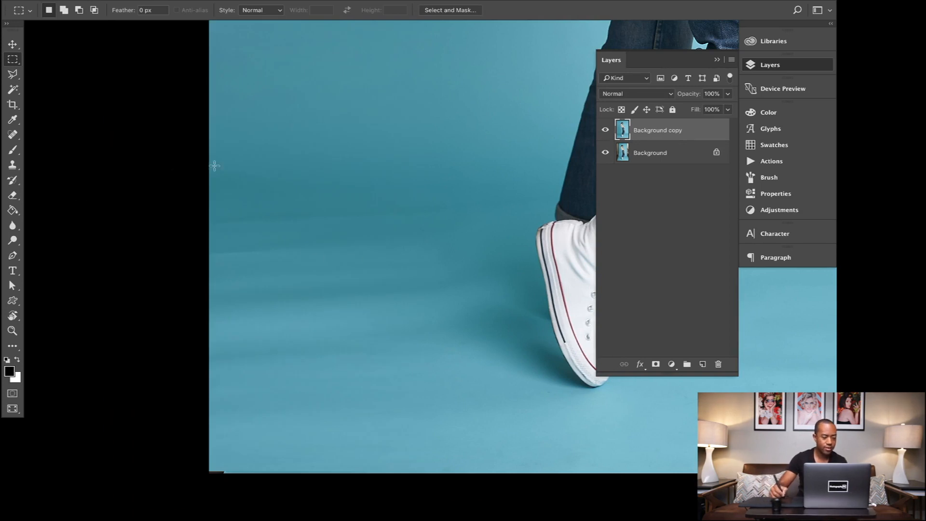
Add a new layer and draw a dark red Brush outline around the stretched floor area left of the shoes.
left_click(703, 364)
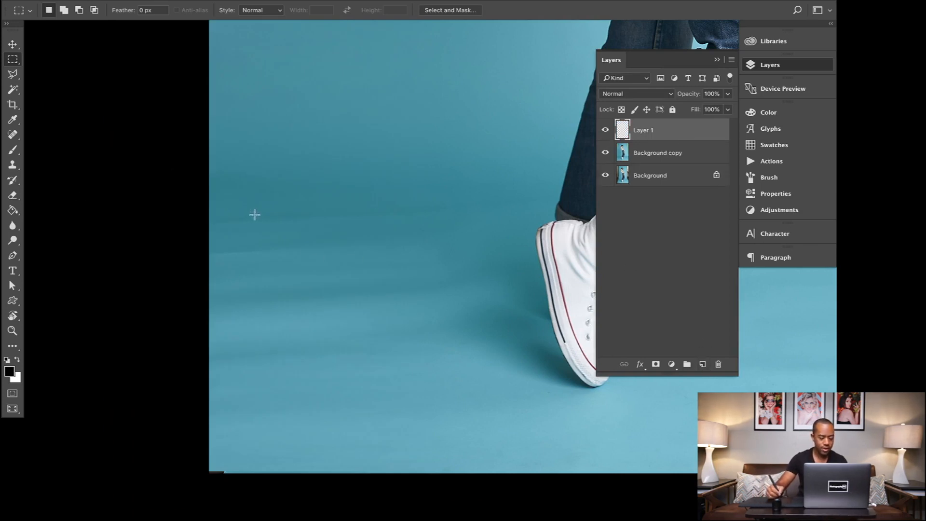
key("b")
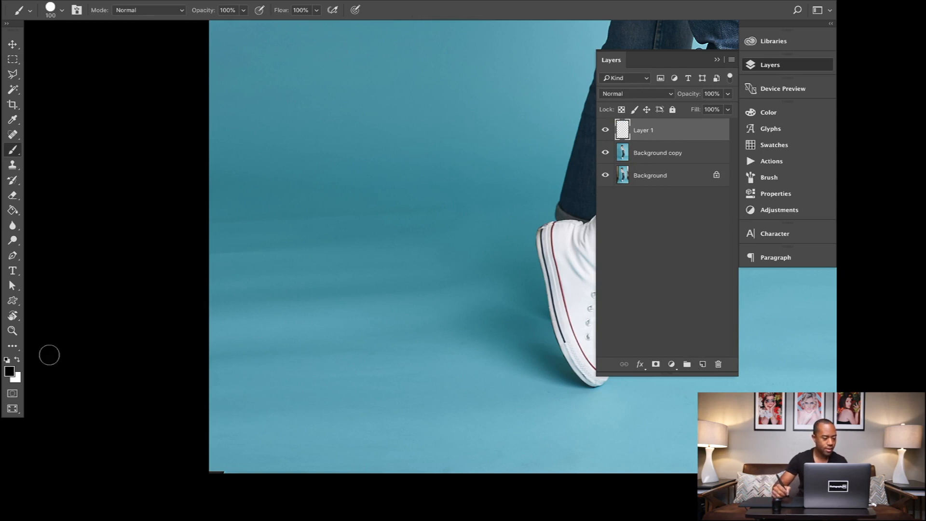
left_click(9, 372)
left_click(647, 294)
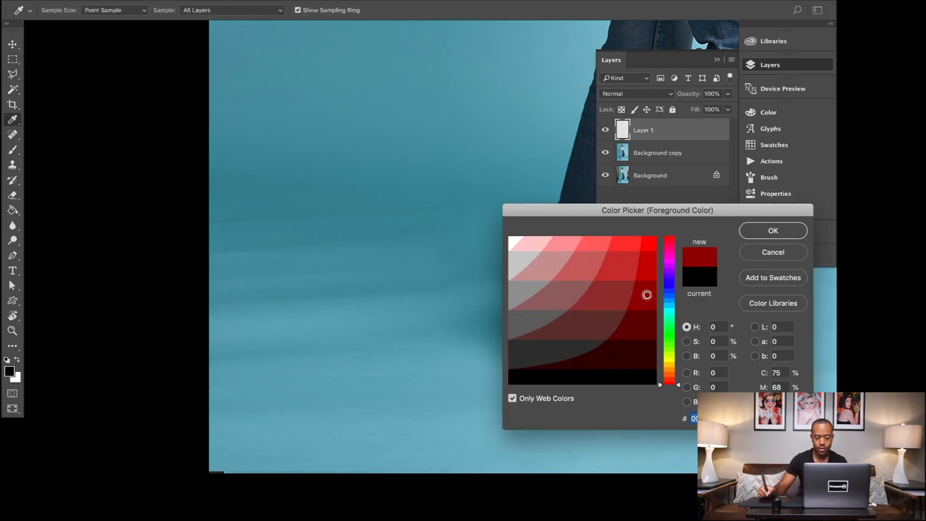
left_click(771, 231)
mouse_move(443, 195)
left_mouse_down()
mouse_move(265, 198)
mouse_move(169, 274)
mouse_move(184, 394)
mouse_move(321, 399)
mouse_move(404, 359)
mouse_move(467, 349)
mouse_move(487, 289)
mouse_move(451, 171)
mouse_move(444, 185)
mouse_move(422, 170)
left_mouse_up()
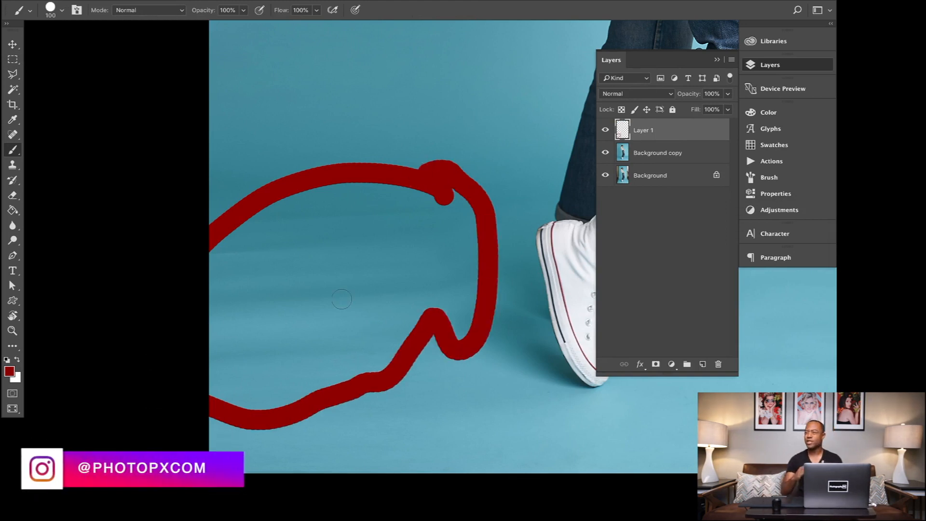
Examine the backdrop texture inside the outlined floor area up close and compare it with the floor beside the shoe.
scroll(342, 299, "up", 6, "alt")
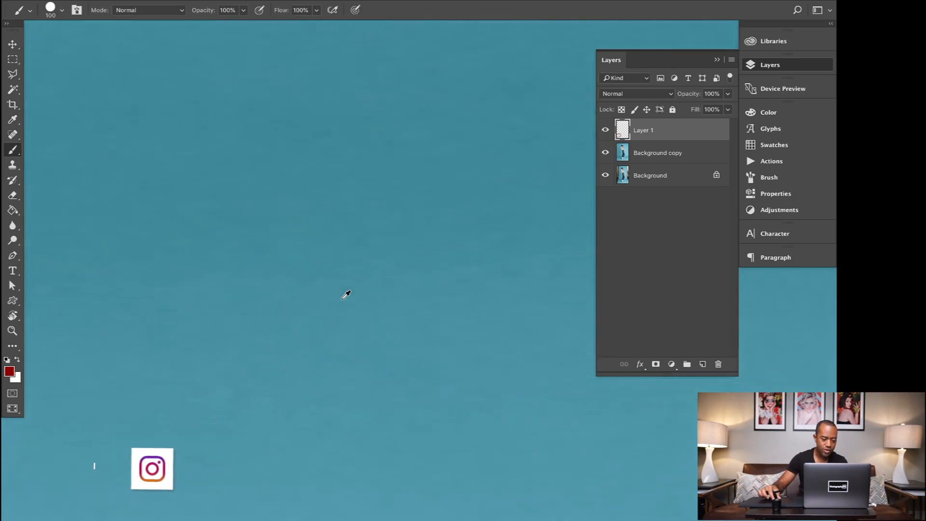
scroll(346, 295, "down", 2, "alt")
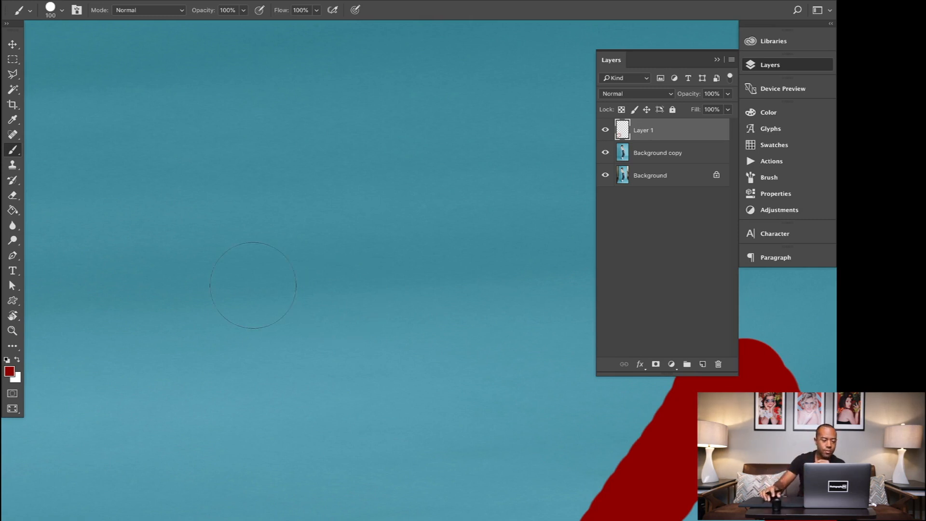
scroll(255, 285, "right", 15)
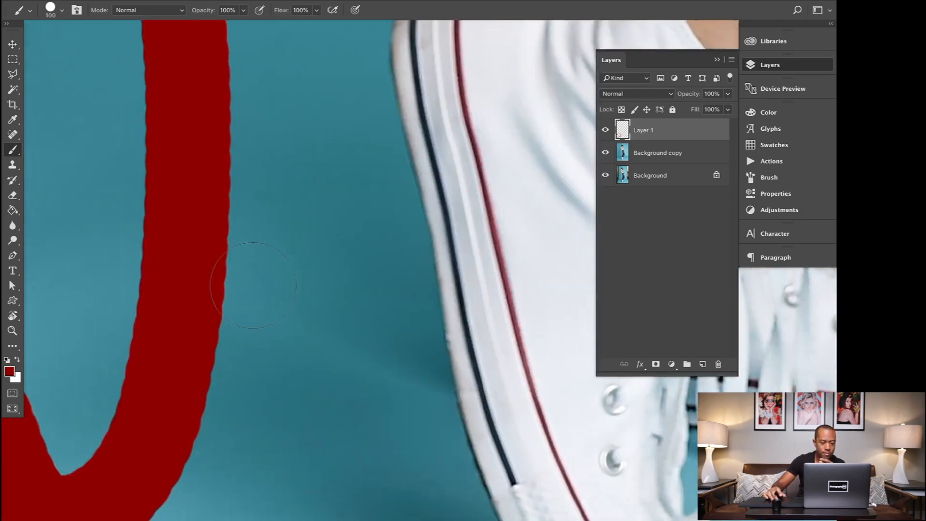
scroll(254, 285, "up", 8)
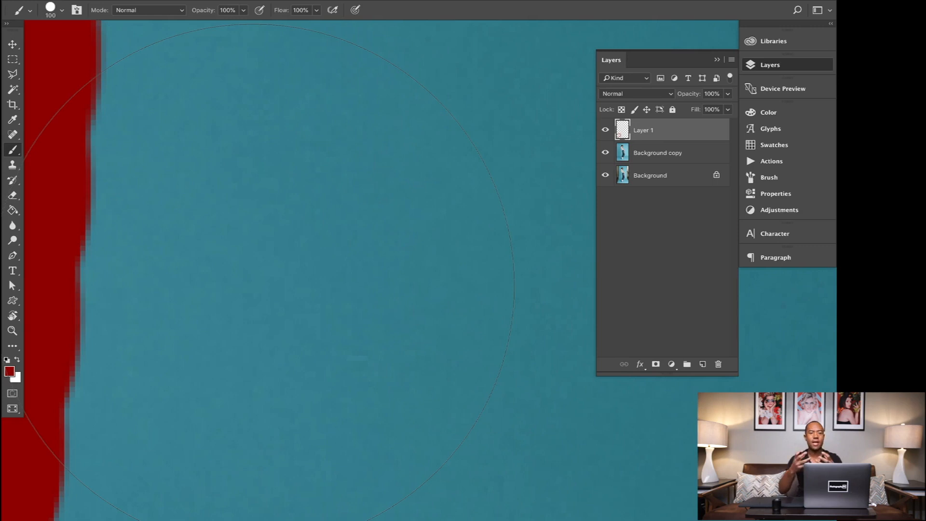
scroll(268, 270, "left", 15)
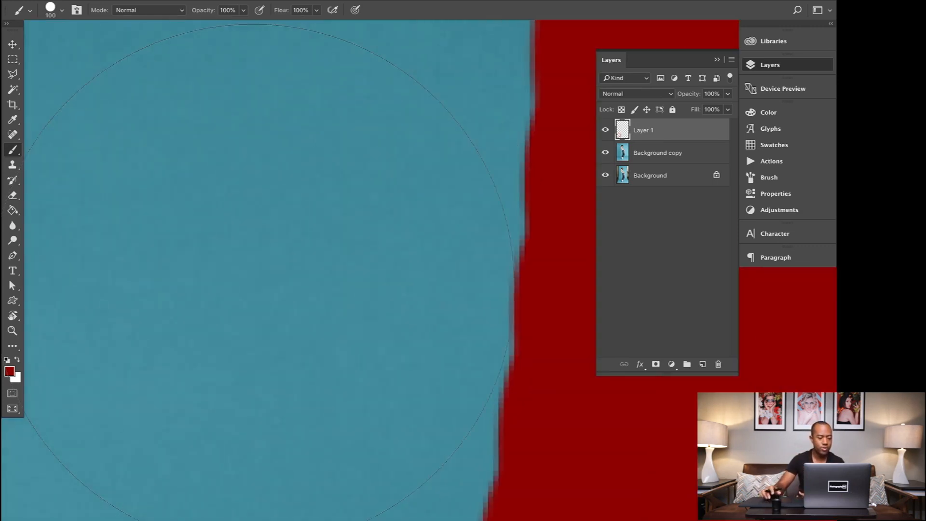
scroll(268, 270, "left", 8)
scroll(268, 285, "down", 8)
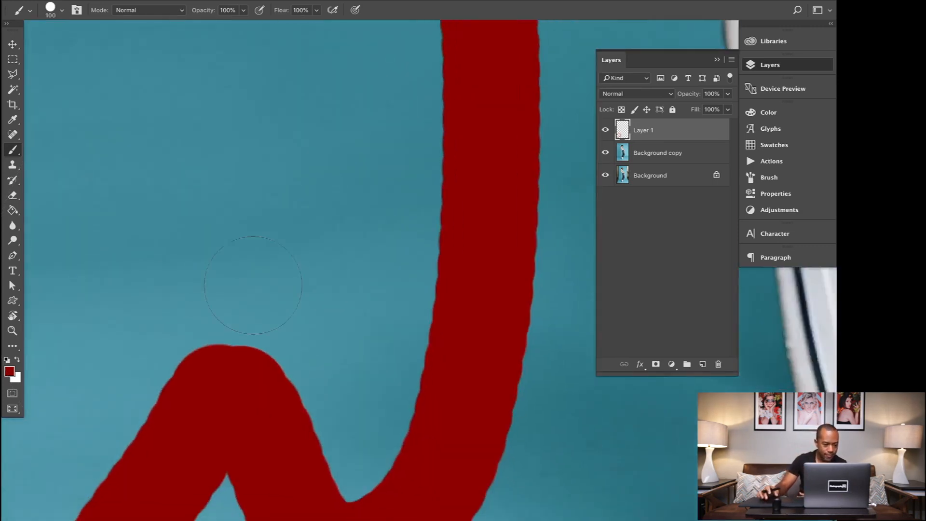
scroll(253, 285, "down", 10)
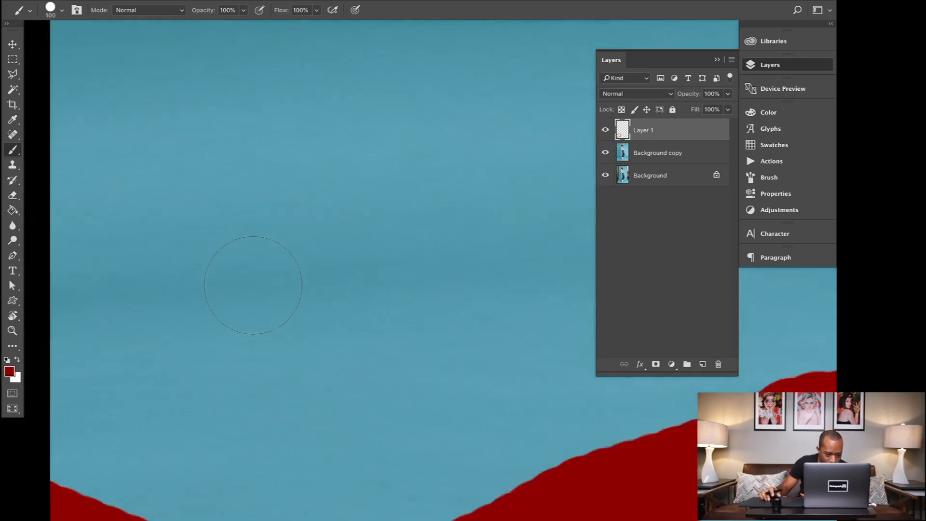
scroll(253, 286, "down", 1)
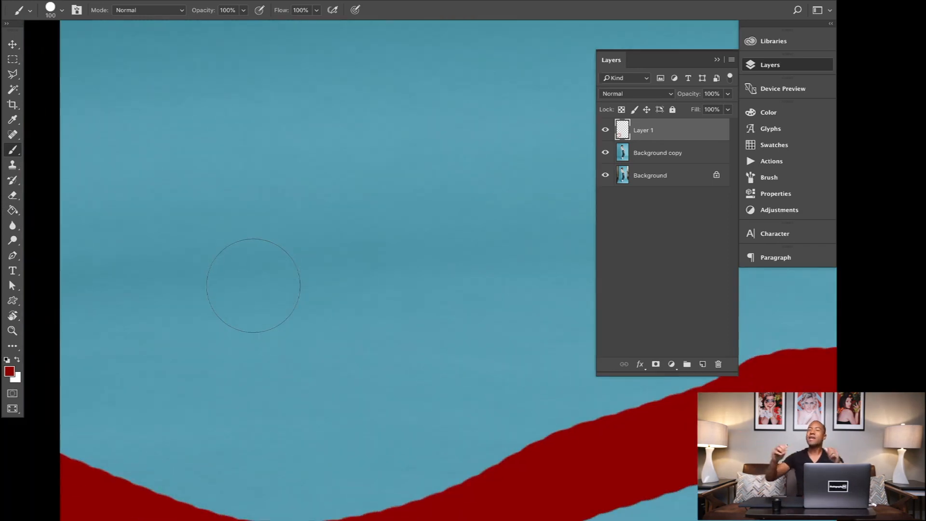
scroll(253, 285, "down", 5)
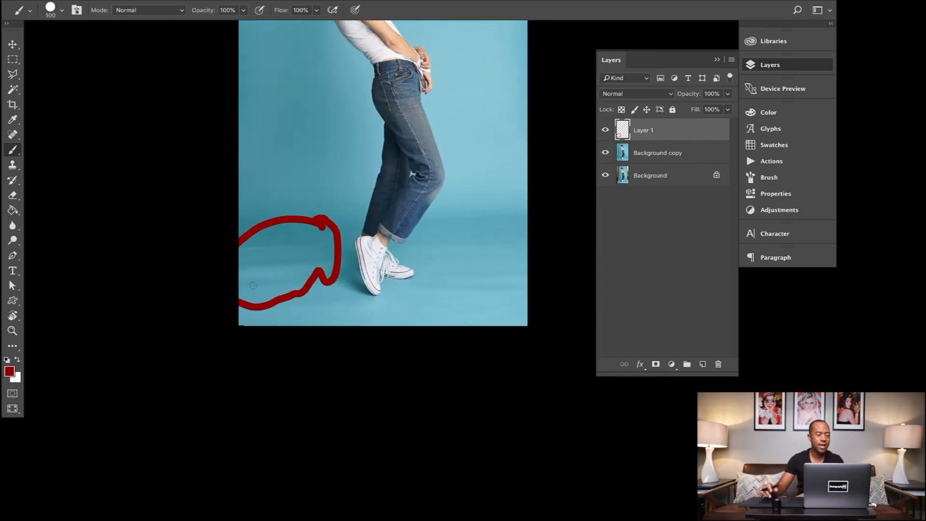
Mark the inside of the outlined floor area left of the shoes with several dark red diagonal Brush strokes.
scroll(239, 275, "up", 5)
scroll(239, 275, "down", 4)
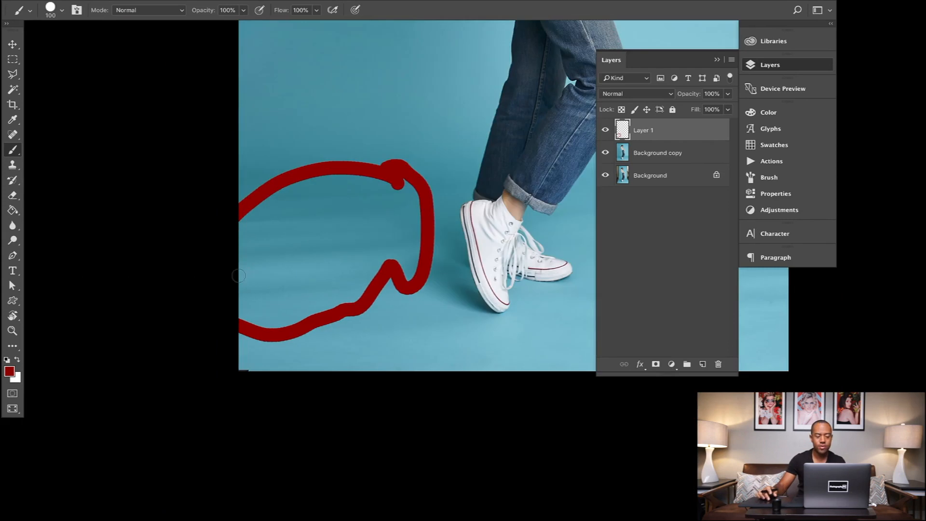
scroll(325, 269, "right", 1)
scroll(325, 269, "right", 2)
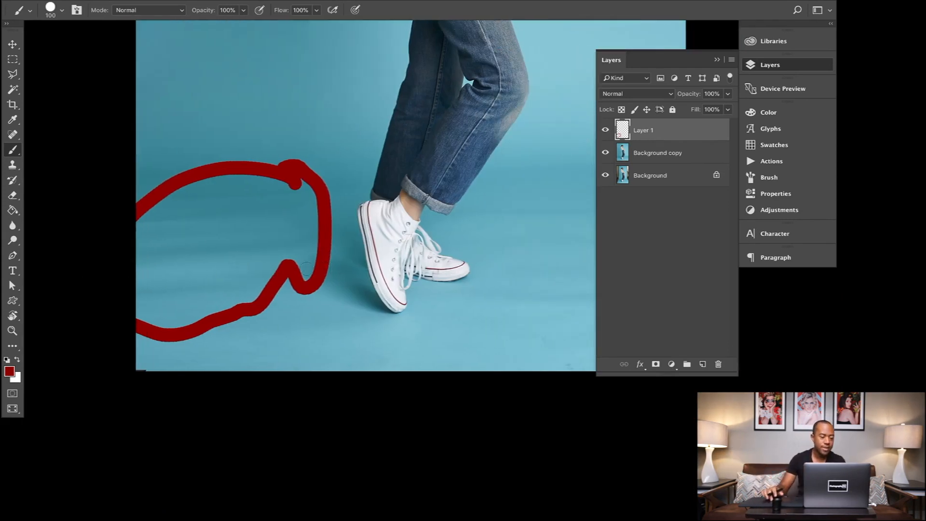
scroll(325, 269, "right", 2)
scroll(325, 269, "up", 2)
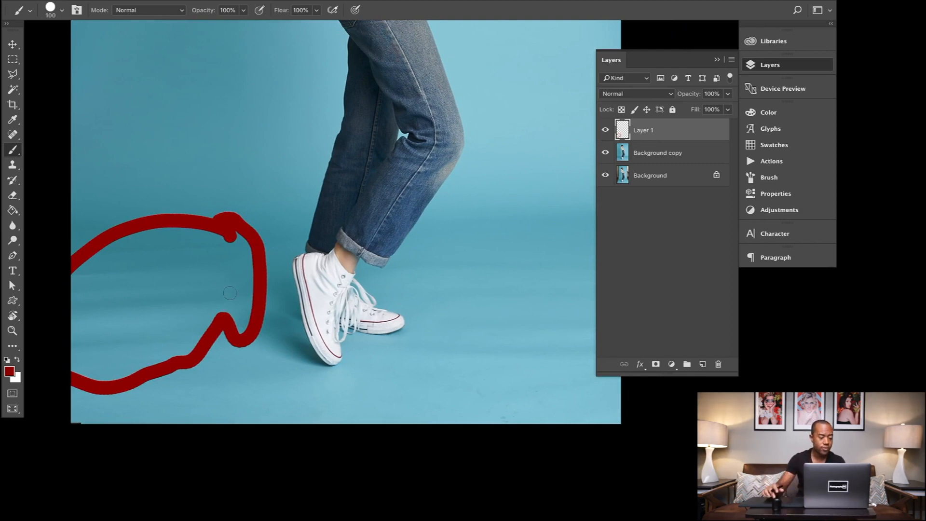
scroll(217, 292, "up", 2)
scroll(193, 290, "left", 1)
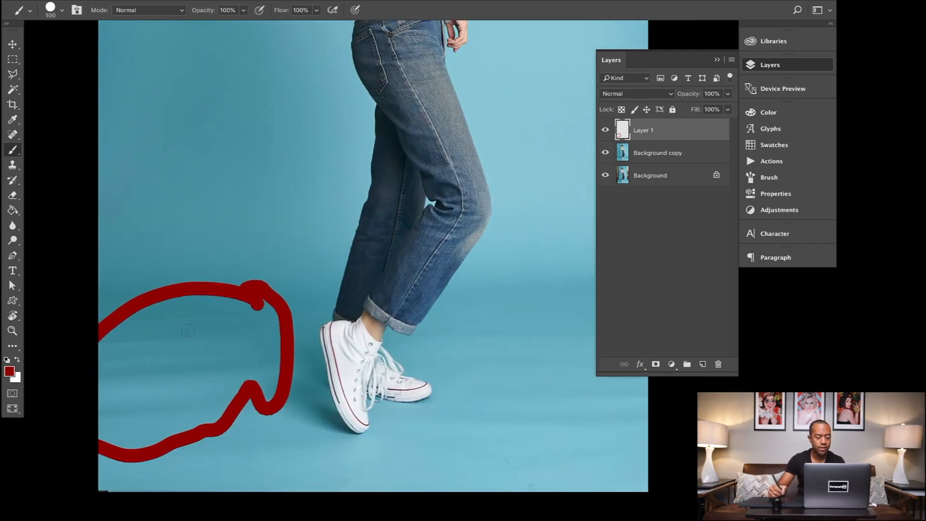
left_click_drag(167, 317, 110, 367)
mouse_move(197, 320)
left_mouse_down()
mouse_move(147, 384)
mouse_move(177, 411)
left_mouse_up()
left_click_drag(244, 347, 219, 412)
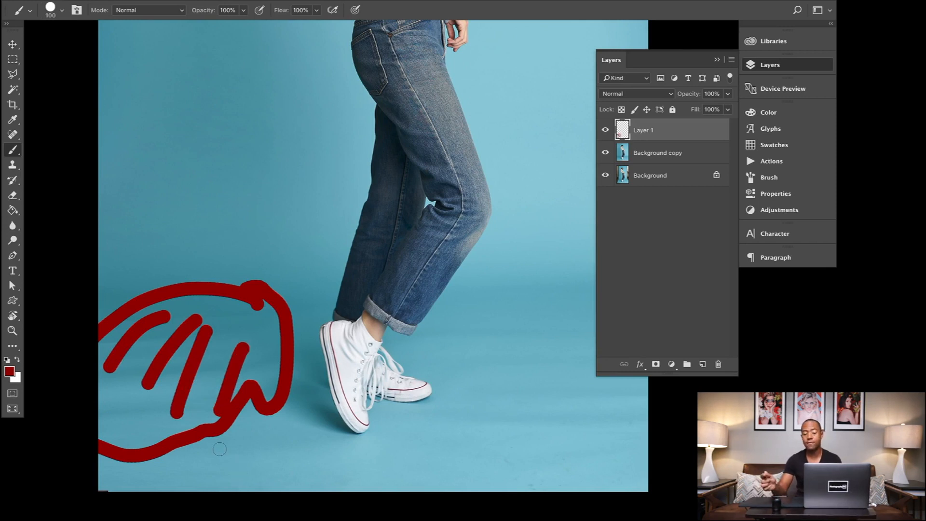
Draw a tall, narrow dark red Brush outline around the backdrop strip left of the model, from the canvas top down to the floor marking.
scroll(280, 339, "up", 10)
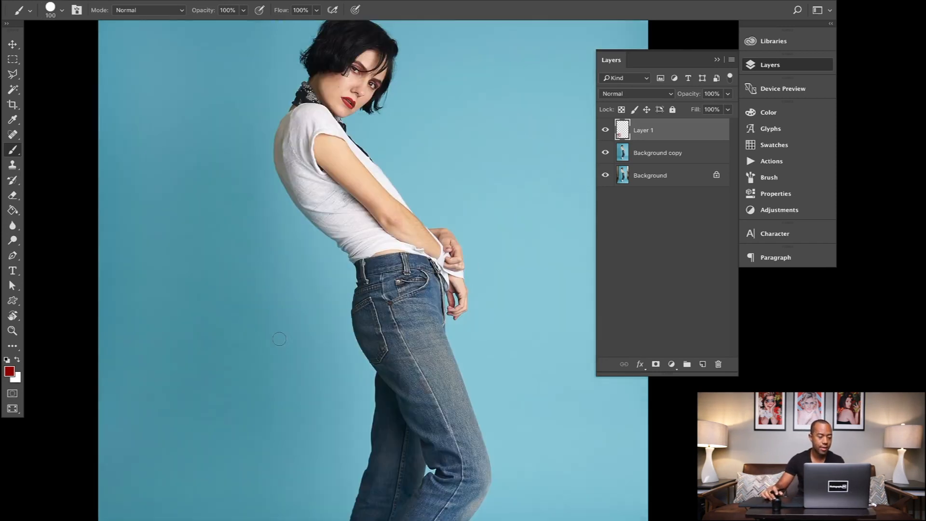
scroll(279, 339, "up", 6)
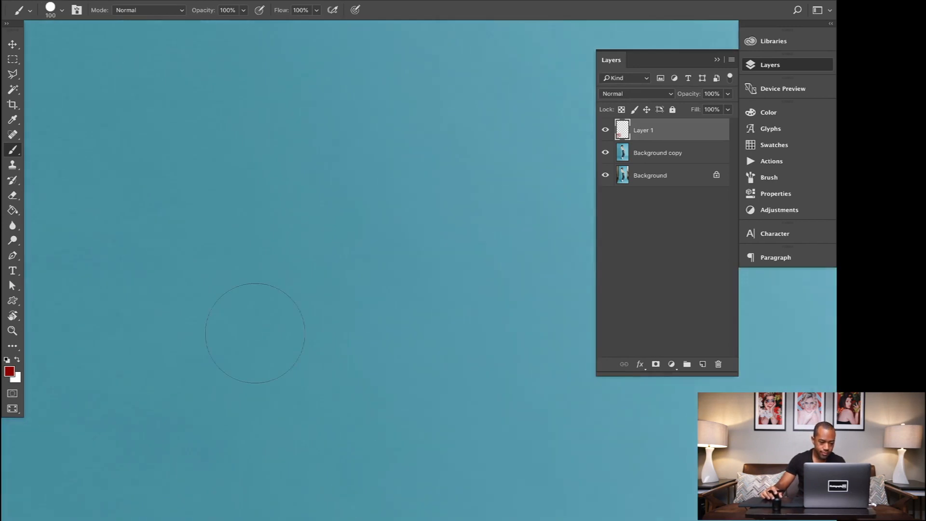
scroll(256, 332, "down", 5)
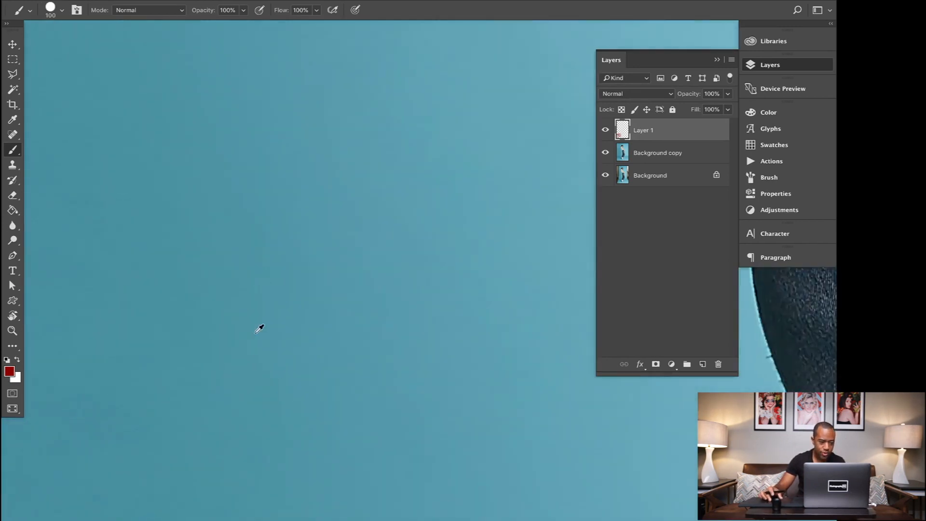
scroll(255, 333, "left", 10)
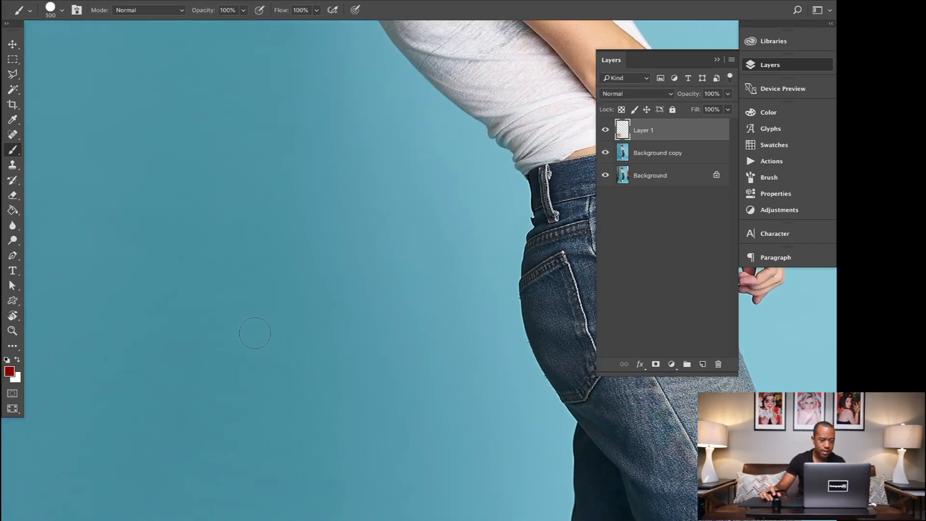
scroll(255, 333, "right", 4)
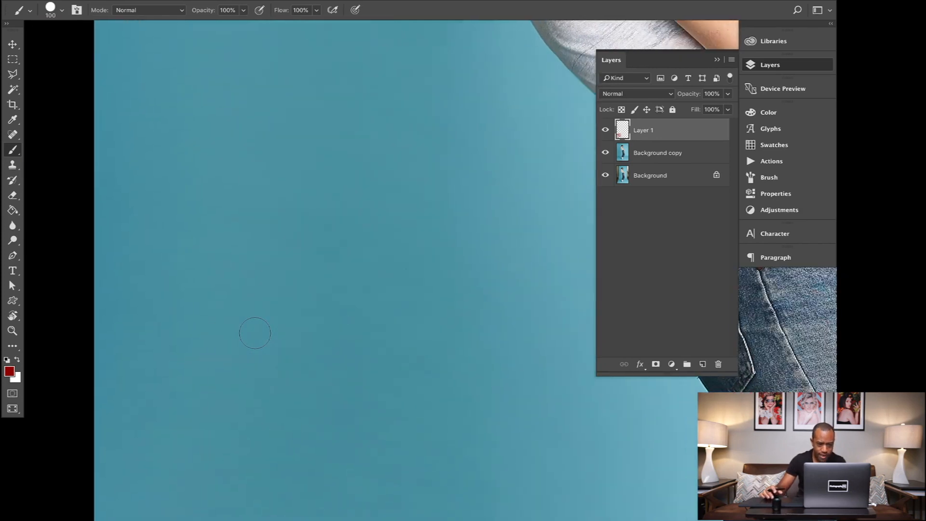
scroll(459, 250, "up", 3)
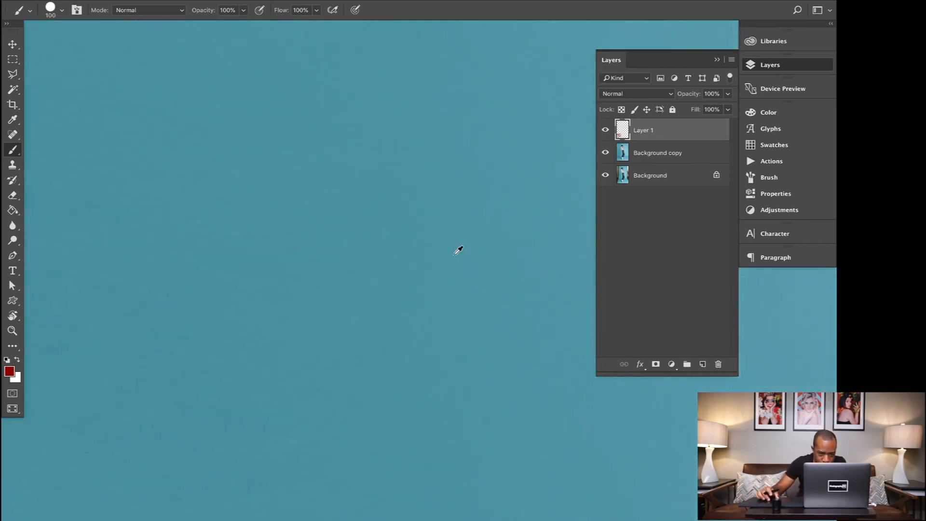
scroll(458, 250, "down", 6)
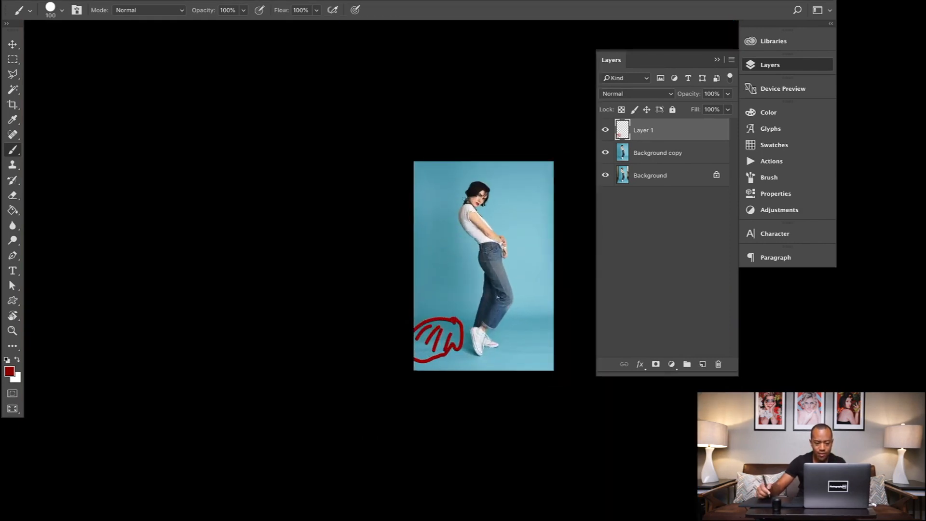
mouse_move(459, 163)
left_mouse_down()
mouse_move(442, 184)
mouse_move(448, 314)
mouse_move(459, 311)
mouse_move(462, 268)
mouse_move(454, 169)
left_mouse_up()
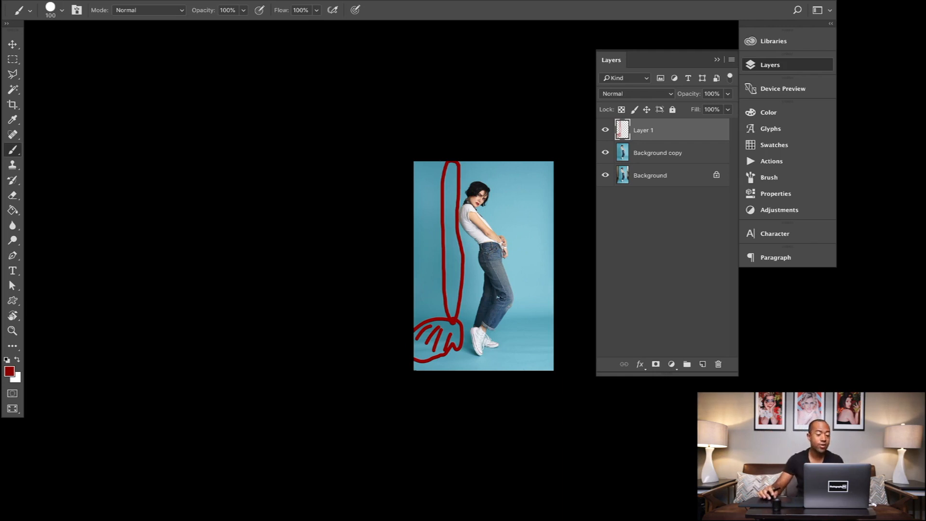
Examine the stretched backdrop right of the model up close, from the floor up to the top of the canvas.
scroll(509, 306, "up", 5)
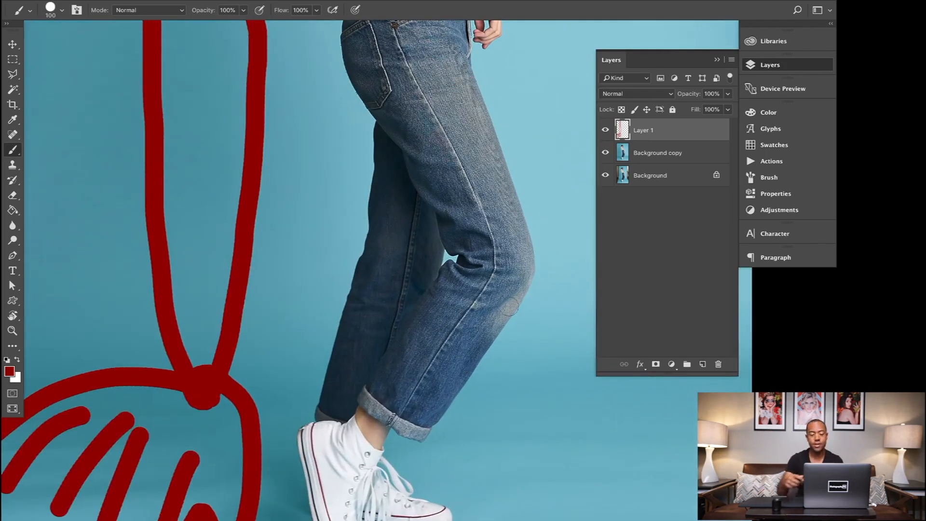
scroll(441, 312, "right", 5)
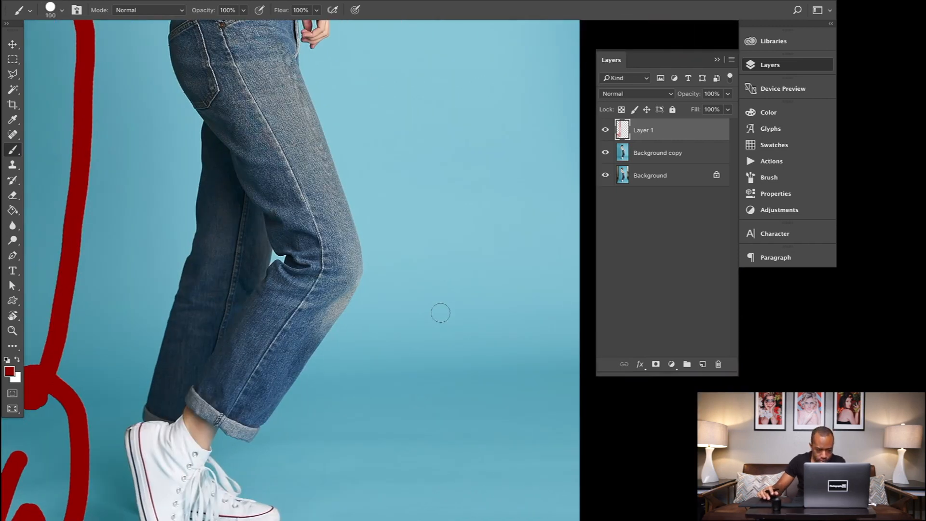
scroll(441, 313, "down", 4)
scroll(440, 313, "up", 6)
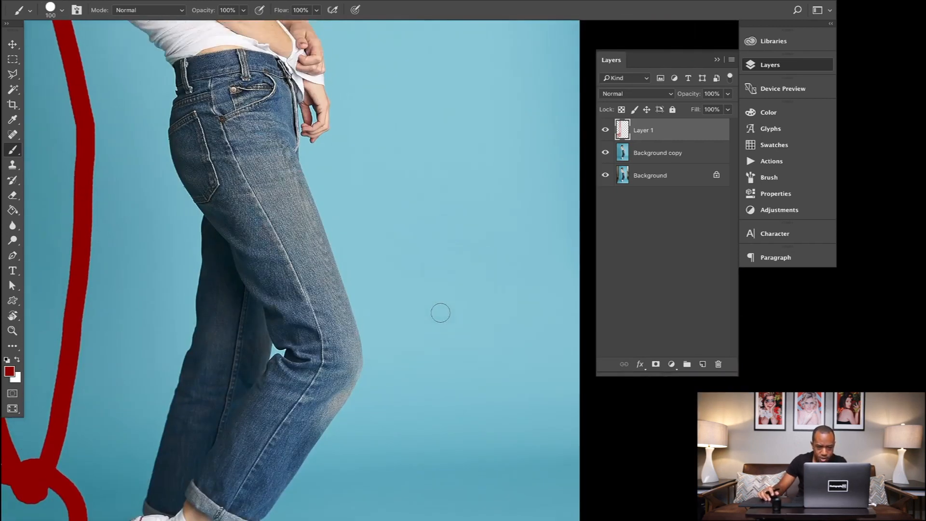
scroll(441, 312, "up", 8)
scroll(440, 312, "down", 5)
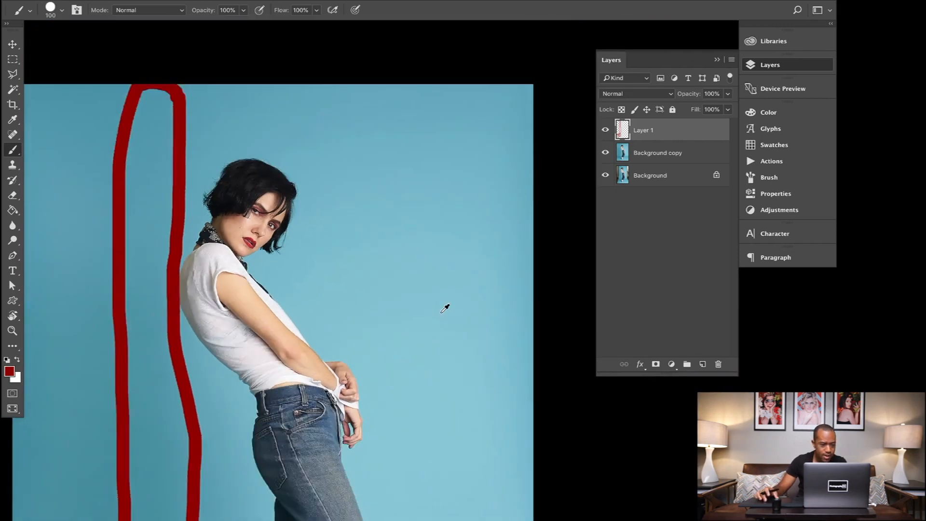
scroll(444, 304, "up", 1)
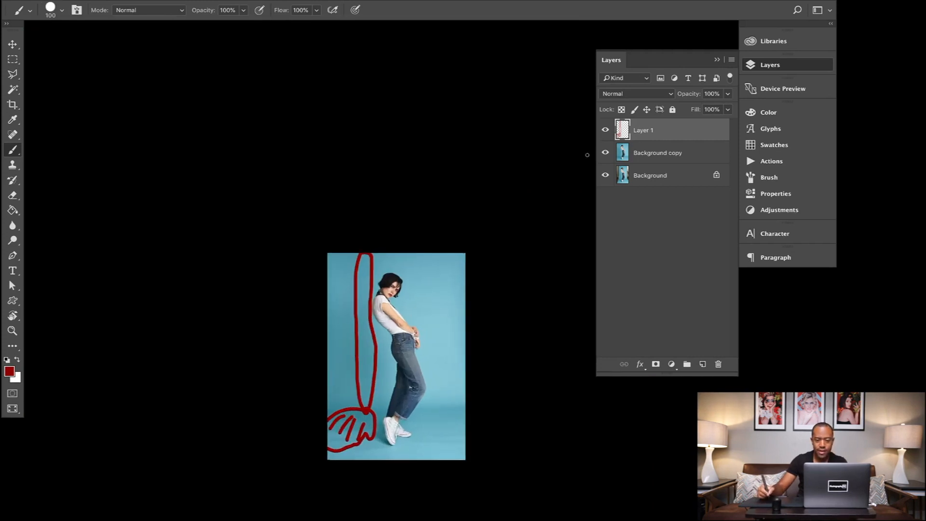
Hide Layer 1 with the red markings and the stretched Background copy layer.
left_click(605, 130)
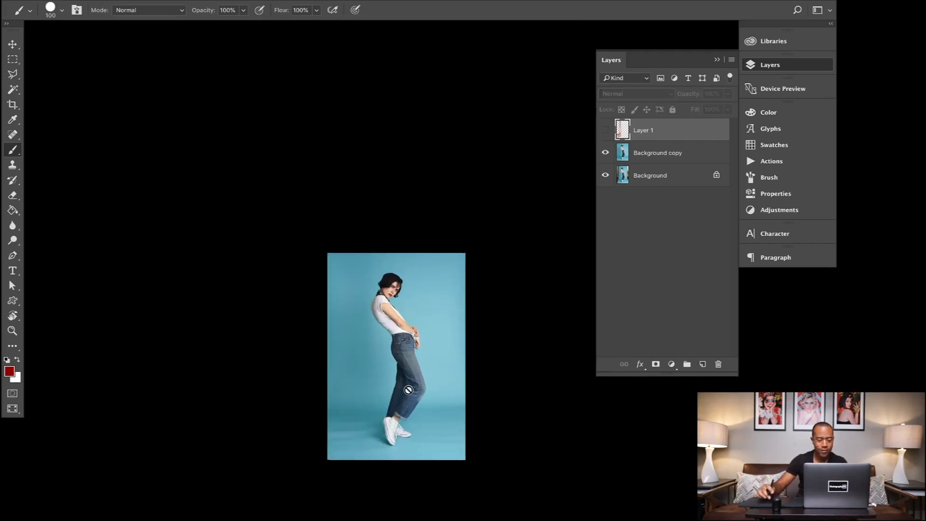
scroll(409, 390, "up", 3)
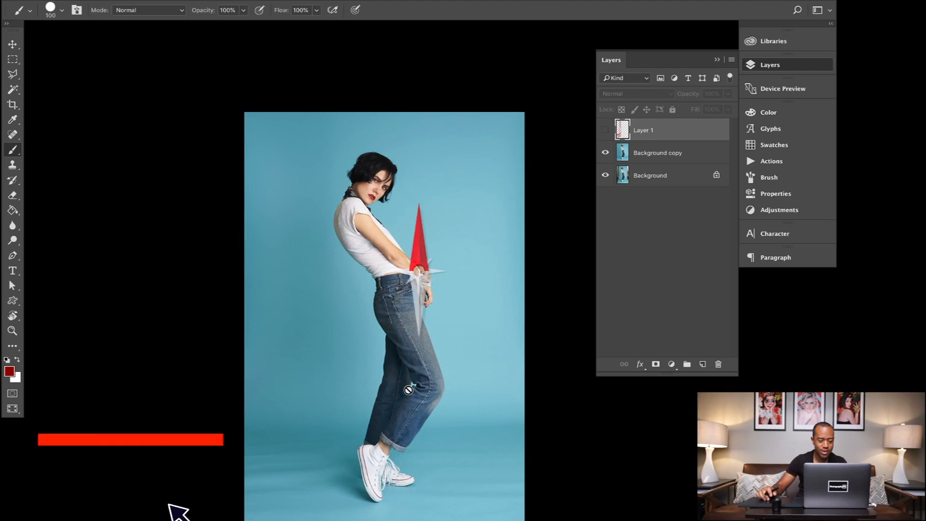
scroll(414, 467, "down", 3)
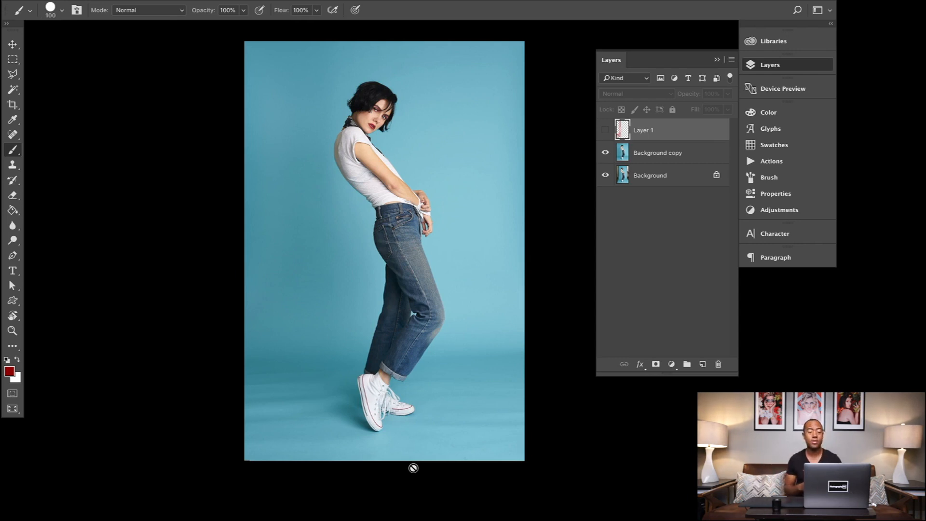
left_click(606, 153)
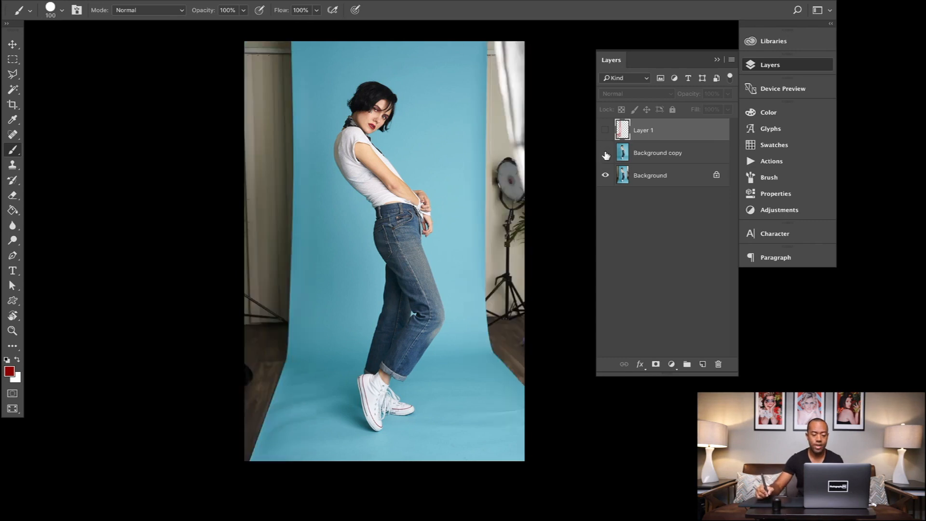
Duplicate the original Background layer within the same document, keeping the suggested name Background copy 2.
left_click(664, 180)
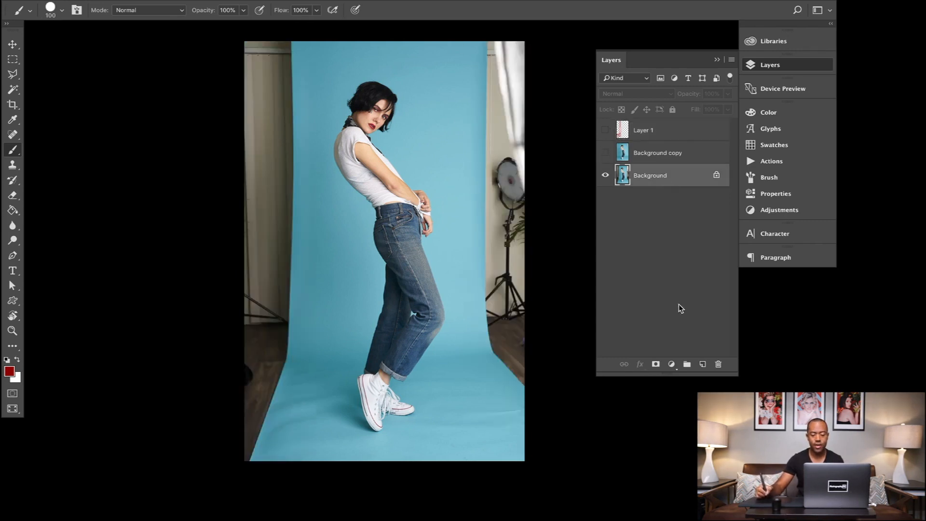
right_click(647, 190)
left_click(672, 208)
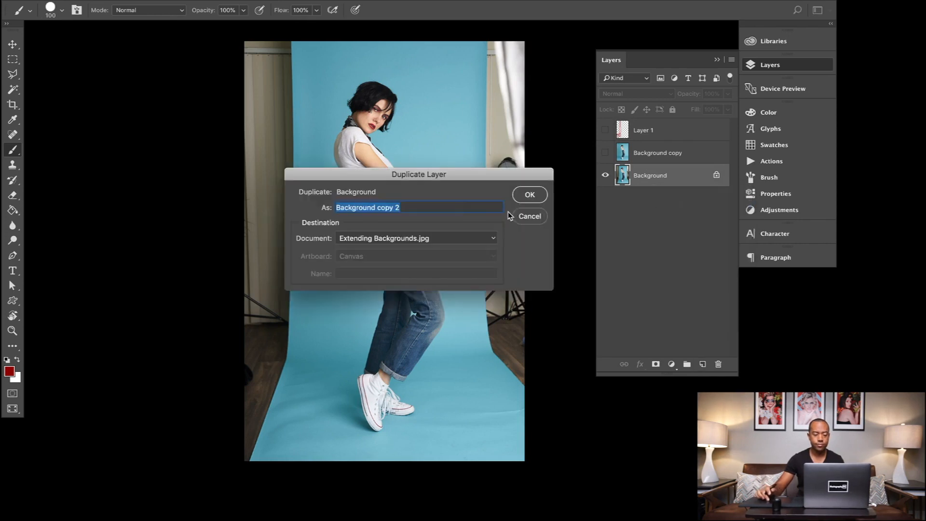
left_click(537, 198)
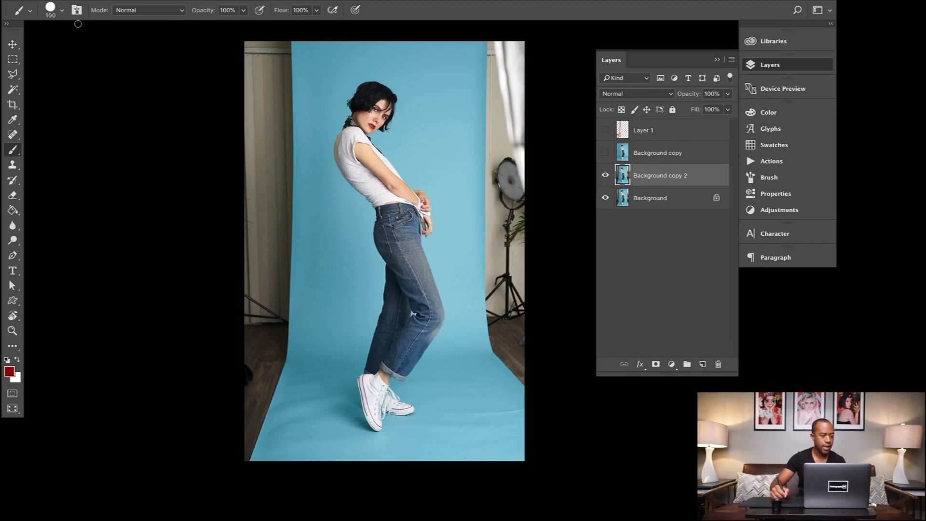
Sketch a dark red figure with scribbled hair left of the model on Background copy 2, using a 38 px Brush.
left_click(56, 10)
left_click_drag(103, 49, 80, 49)
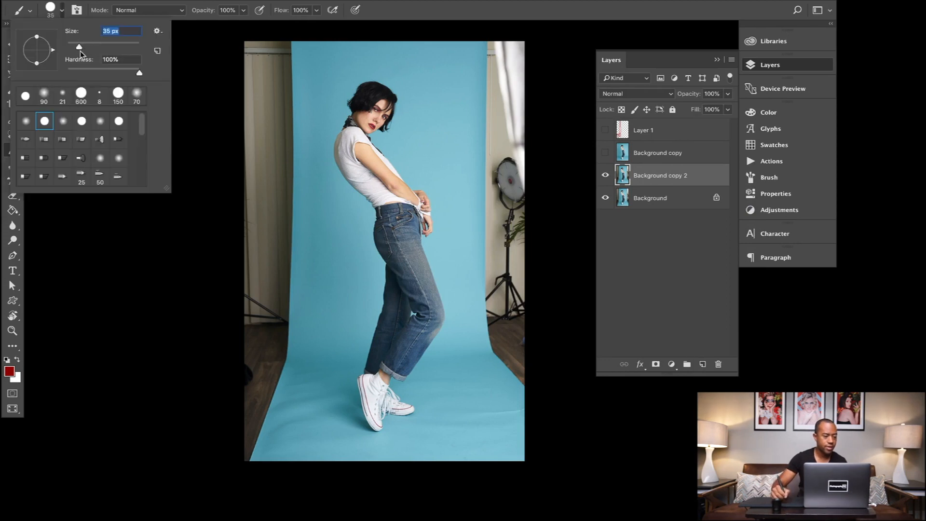
key("Return")
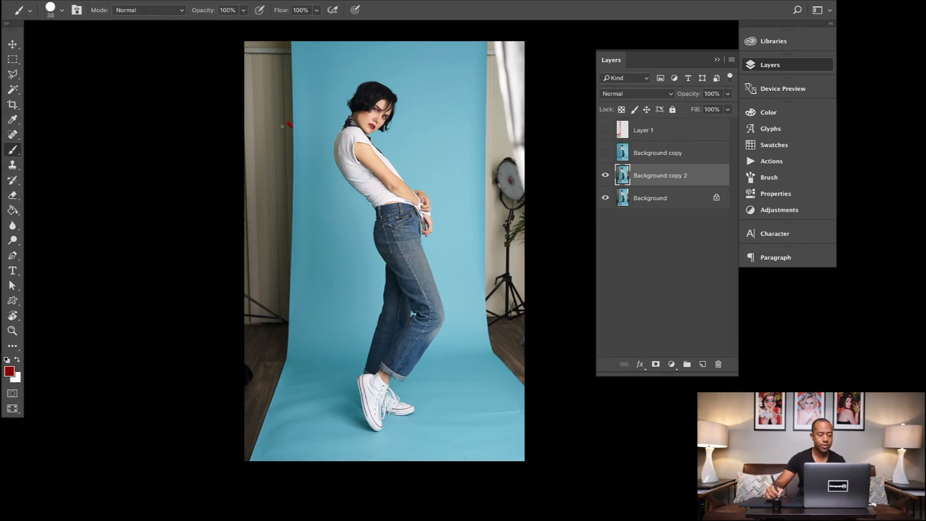
mouse_move(291, 127)
left_mouse_down()
mouse_move(277, 167)
mouse_move(313, 293)
mouse_move(308, 359)
mouse_move(287, 405)
mouse_move(302, 429)
mouse_move(313, 428)
mouse_move(301, 398)
mouse_move(305, 384)
mouse_move(331, 415)
mouse_move(339, 401)
mouse_move(320, 388)
mouse_move(336, 366)
mouse_move(349, 286)
mouse_move(340, 235)
mouse_move(314, 197)
mouse_move(334, 228)
mouse_move(340, 217)
mouse_move(291, 147)
mouse_move(320, 111)
mouse_move(278, 92)
mouse_move(269, 136)
mouse_move(256, 124)
mouse_move(278, 140)
mouse_move(266, 160)
left_mouse_up()
mouse_move(286, 103)
left_mouse_down()
mouse_move(281, 198)
mouse_move(285, 122)
mouse_move(289, 135)
mouse_move(284, 182)
mouse_move(275, 98)
mouse_move(268, 125)
left_mouse_up()
left_click_drag(276, 100, 270, 135)
left_click_drag(283, 143, 282, 253)
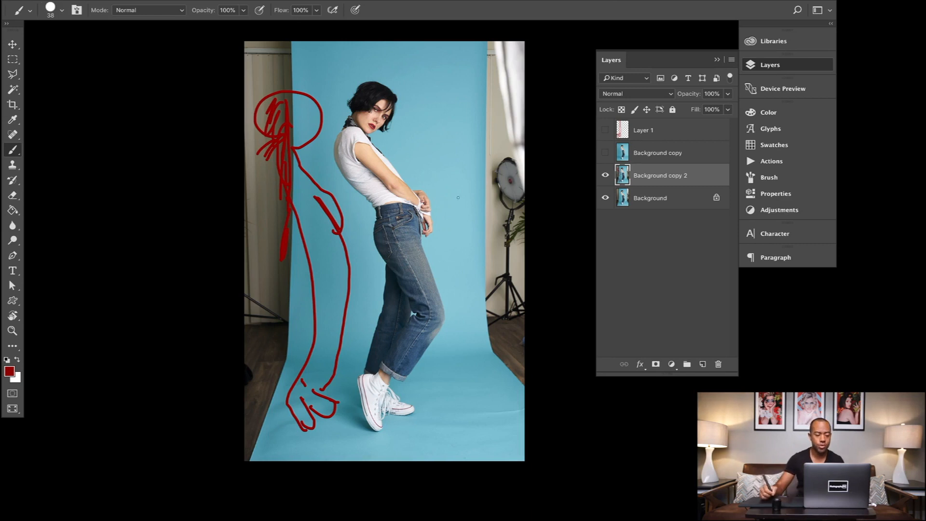
Hide Background copy 2 and replace the red-marked Layer 1 with a new empty layer above Background copy.
left_click(606, 175)
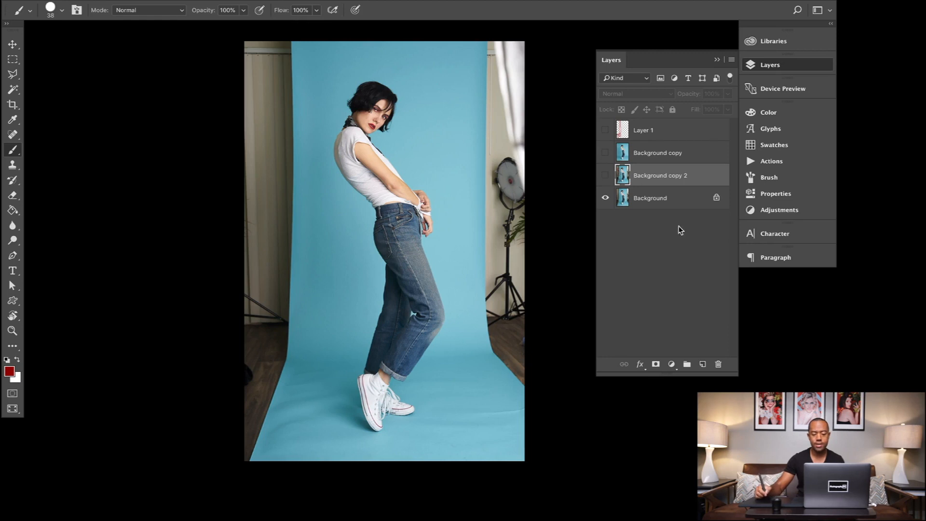
left_click(642, 134)
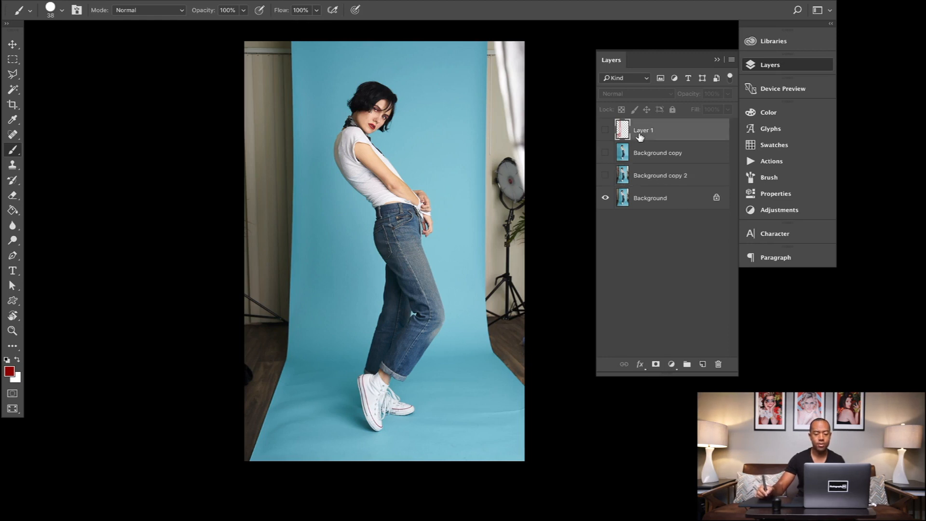
left_click(605, 129)
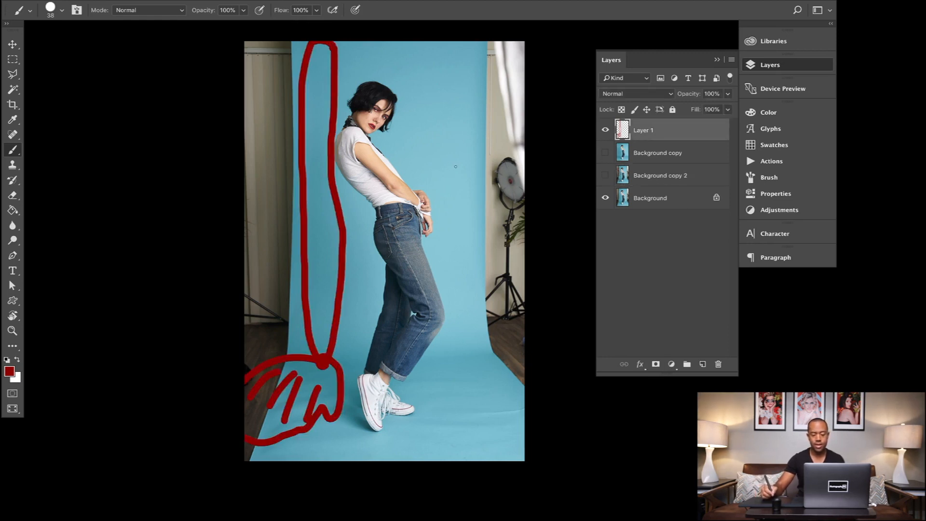
key("Delete")
left_click(704, 364)
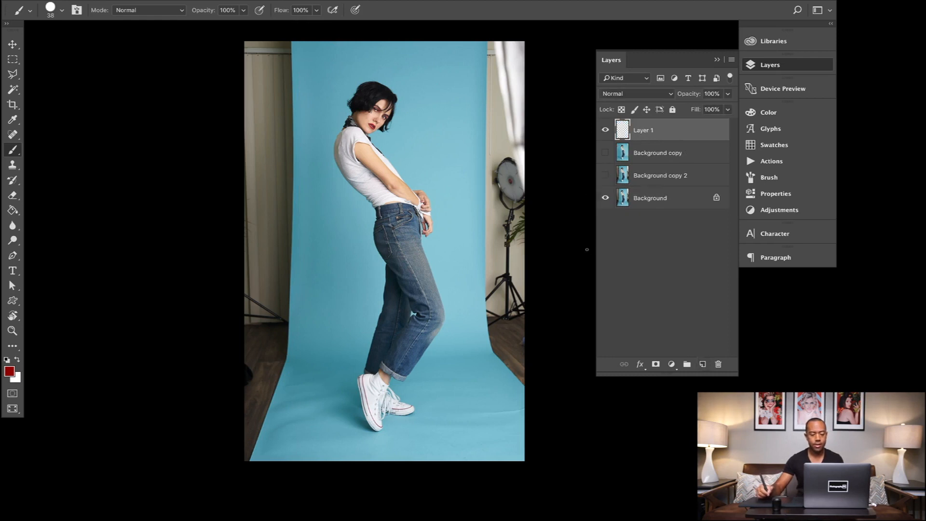
Draw a dark red outline around the model and white diagonal strokes down the backdrop on her right on Layer 1.
mouse_move(435, 107)
left_mouse_down()
mouse_move(409, 65)
mouse_move(360, 189)
mouse_move(360, 380)
mouse_move(424, 381)
mouse_move(446, 183)
mouse_move(436, 102)
mouse_move(475, 103)
mouse_move(443, 133)
left_mouse_up()
key("x")
left_click_drag(480, 125, 441, 208)
mouse_move(471, 214)
left_mouse_down()
mouse_move(449, 254)
mouse_move(452, 290)
left_mouse_up()
left_click_drag(466, 285, 456, 312)
left_click_drag(475, 312, 461, 356)
left_click_drag(480, 355, 456, 381)
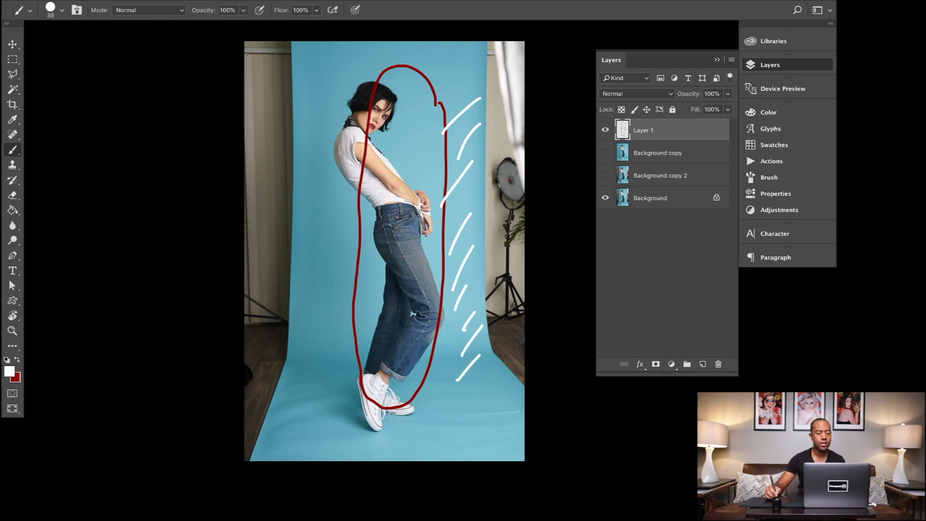
Hatch the backdrop left of the model with white diagonal Brush strokes from head height down to the floor.
mouse_move(359, 86)
left_mouse_down()
mouse_move(316, 113)
mouse_move(312, 141)
left_mouse_up()
left_click_drag(346, 151, 306, 197)
mouse_move(340, 198)
left_mouse_down()
mouse_move(303, 254)
mouse_move(297, 292)
left_mouse_up()
left_click_drag(315, 300, 281, 368)
mouse_move(309, 367)
left_mouse_down()
mouse_move(289, 403)
mouse_move(294, 430)
left_mouse_up()
left_click_drag(318, 420, 289, 455)
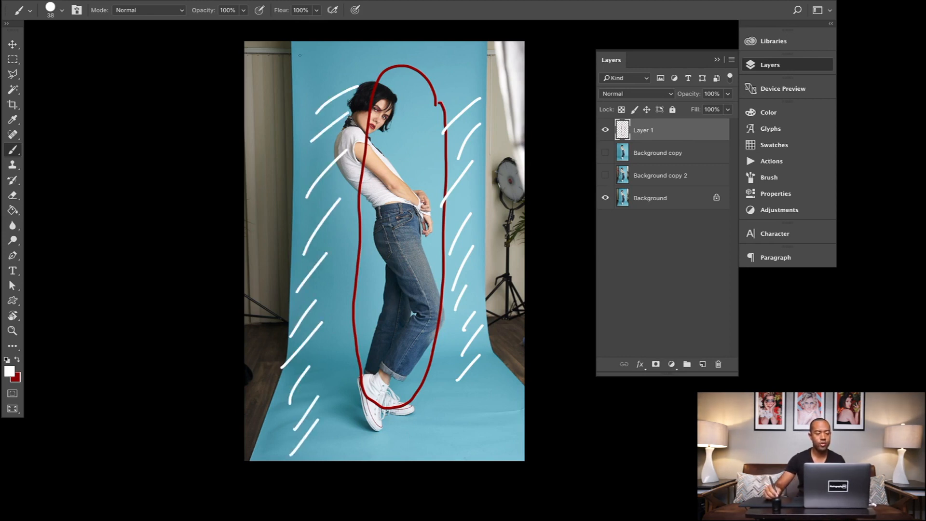
Outline the area left of the model in white out to the canvas edge and hatch the studio wall inside it.
mouse_move(292, 66)
left_mouse_down()
mouse_move(326, 139)
mouse_move(335, 435)
mouse_move(268, 459)
left_mouse_up()
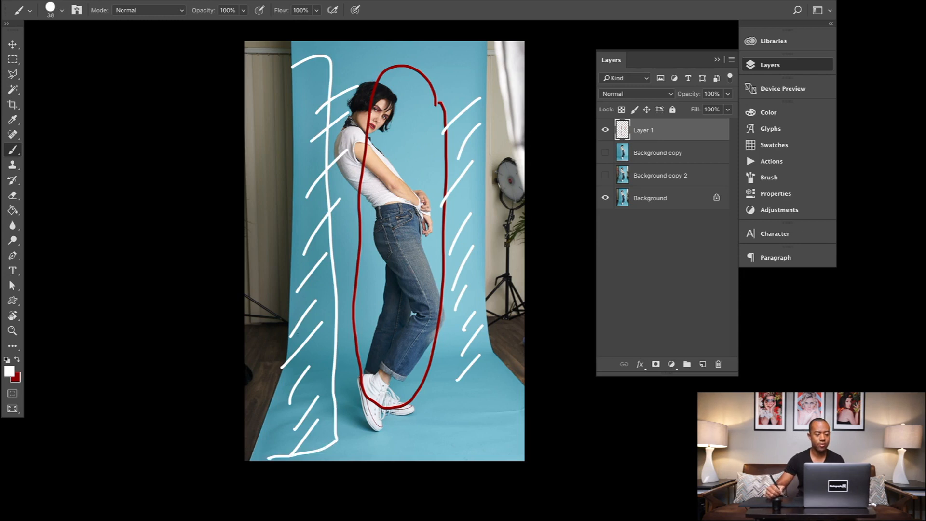
left_click_drag(330, 60, 244, 63)
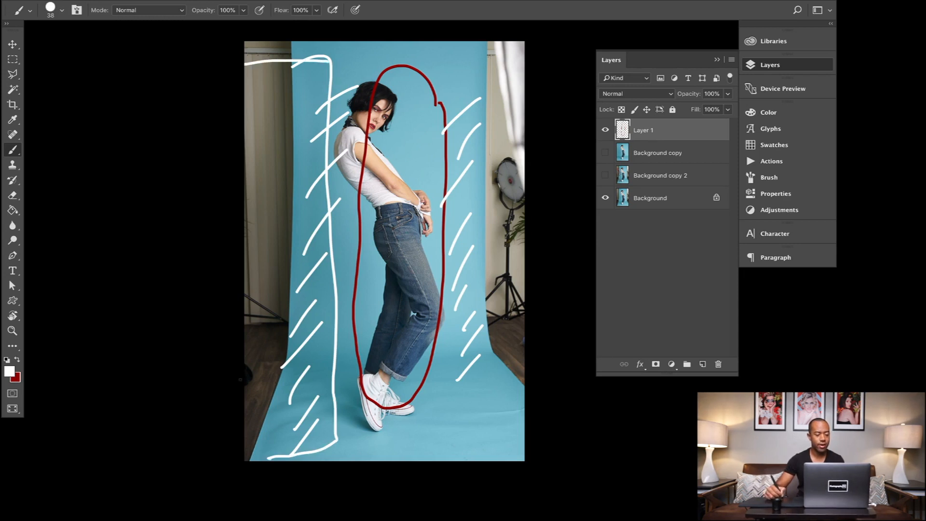
mouse_move(245, 421)
left_mouse_down()
mouse_move(246, 441)
mouse_move(297, 434)
left_mouse_up()
left_click_drag(295, 96, 244, 128)
mouse_move(296, 99)
left_mouse_down()
mouse_move(259, 176)
mouse_move(250, 241)
left_mouse_up()
left_click_drag(297, 216, 270, 290)
left_click_drag(296, 272, 268, 369)
left_click_drag(301, 340, 289, 359)
left_click_drag(289, 363, 267, 410)
Outline the area right of the model in white out to the canvas edge and hatch the studio equipment inside it.
left_click_drag(459, 54, 452, 139)
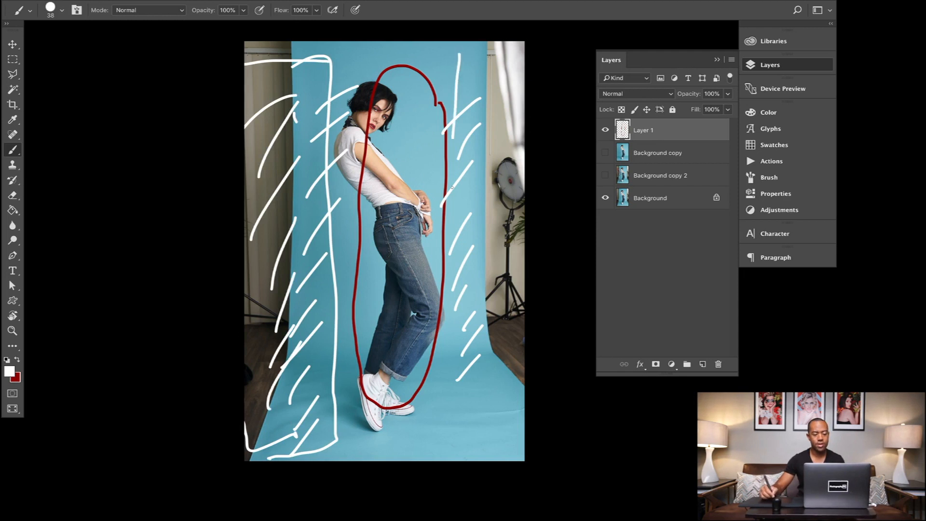
mouse_move(452, 187)
left_mouse_down()
mouse_move(457, 389)
mouse_move(475, 409)
mouse_move(537, 392)
left_mouse_up()
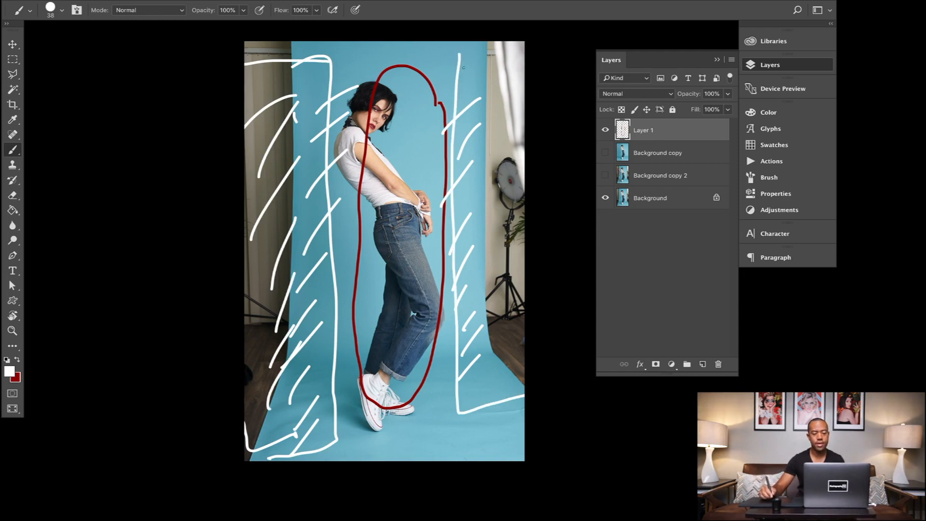
left_click_drag(463, 68, 525, 57)
left_click_drag(497, 91, 472, 118)
left_click_drag(523, 104, 498, 136)
left_click_drag(522, 236, 497, 282)
mouse_move(516, 297)
left_mouse_down()
mouse_move(497, 343)
mouse_move(505, 363)
left_mouse_up()
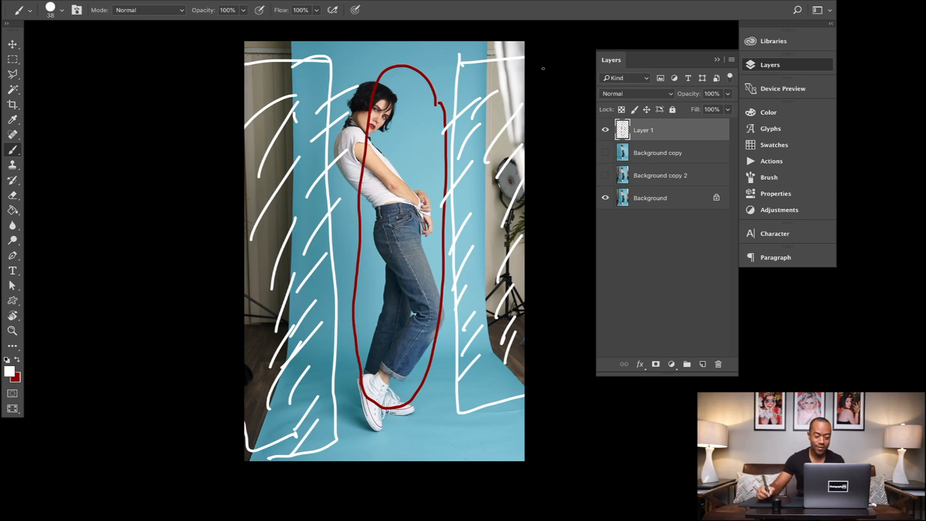
Delete the annotated Layer 1, and check Background copy 2 by showing it and hiding it again.
left_click(606, 130)
key("Delete")
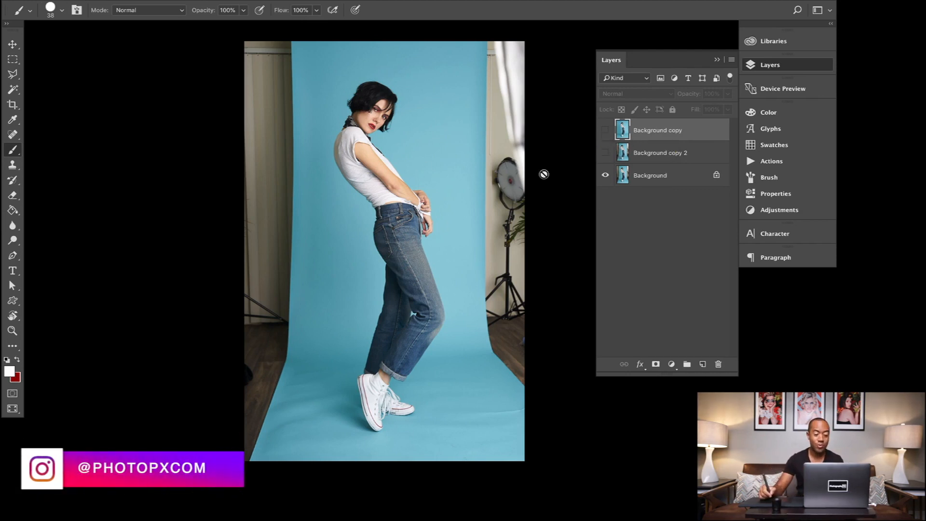
left_click(605, 153)
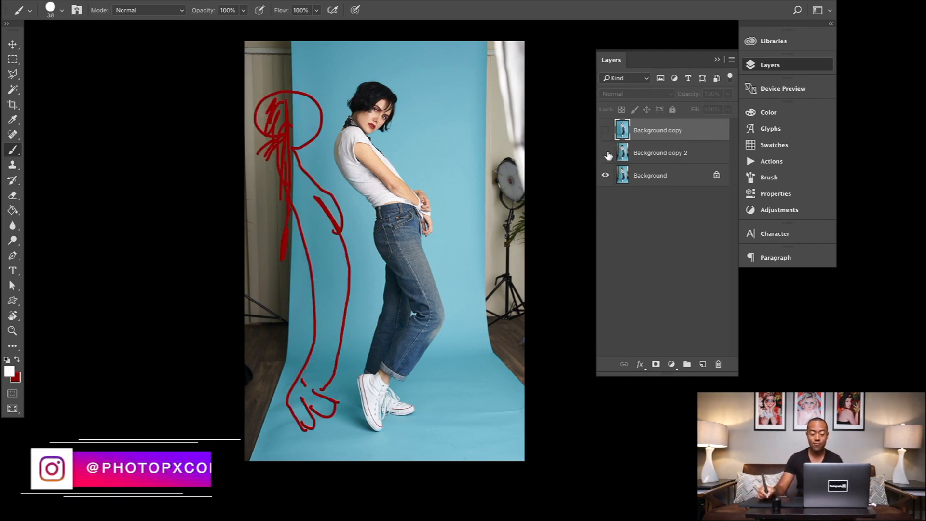
left_click(604, 152)
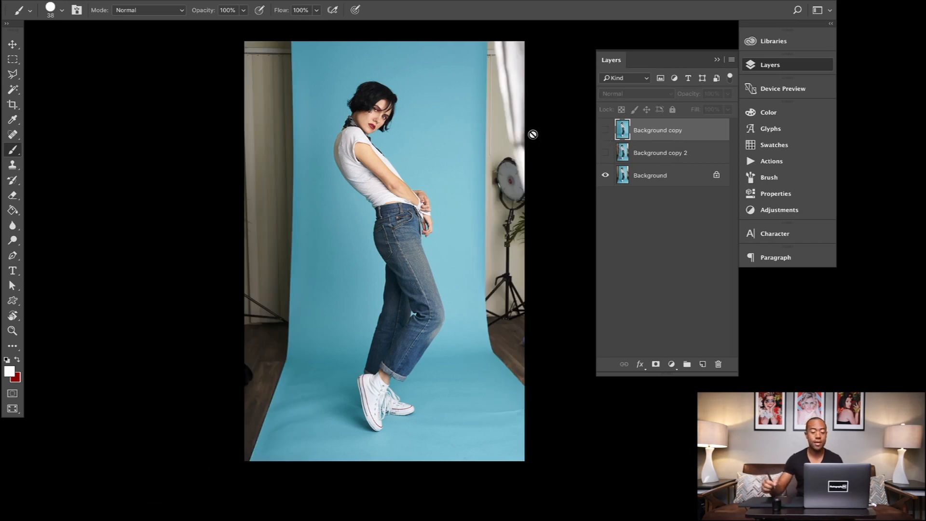
Compare the stretched Background copy with the original photo by switching the layer's visibility on and off.
left_click(603, 132)
left_click(603, 133)
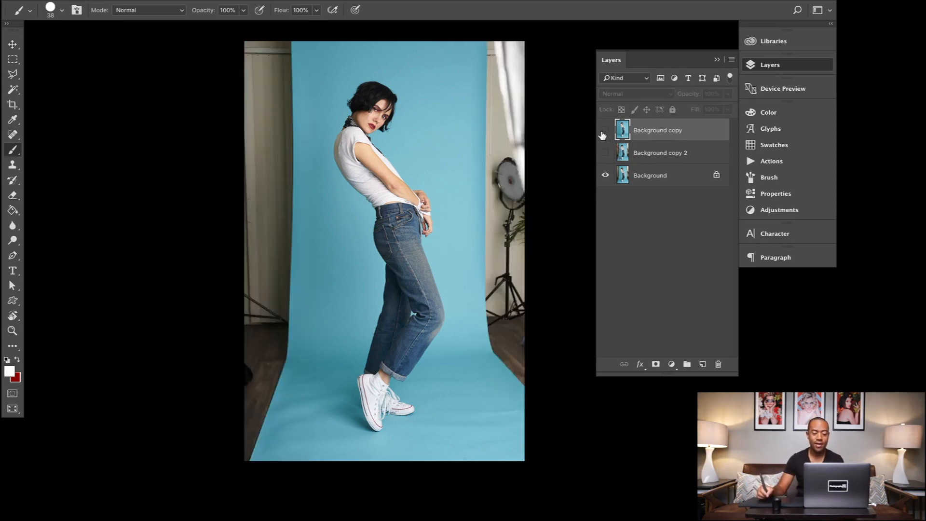
left_click(603, 133)
left_click(603, 133)
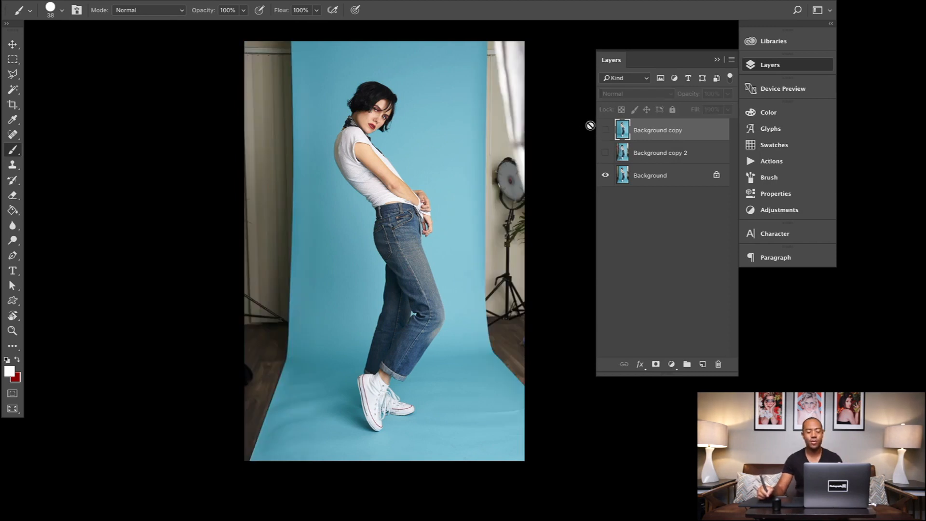
left_click(604, 130)
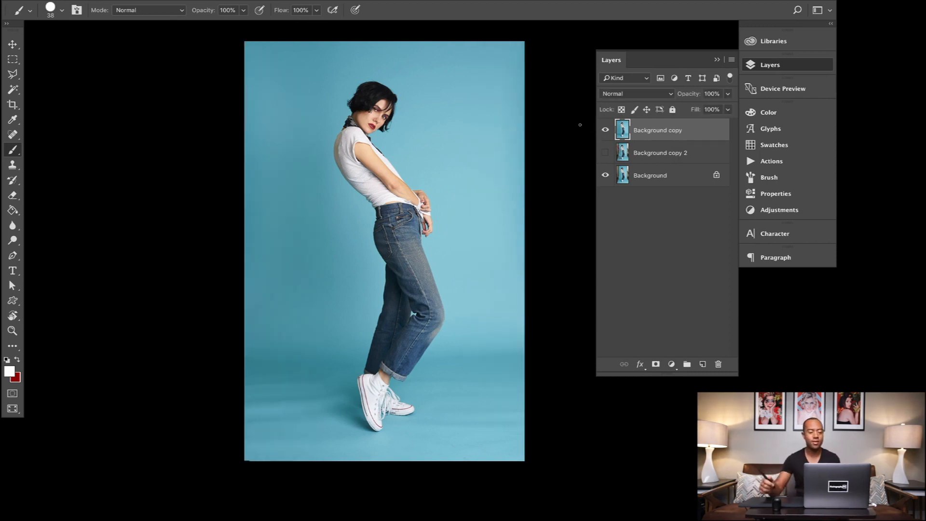
left_click(606, 128)
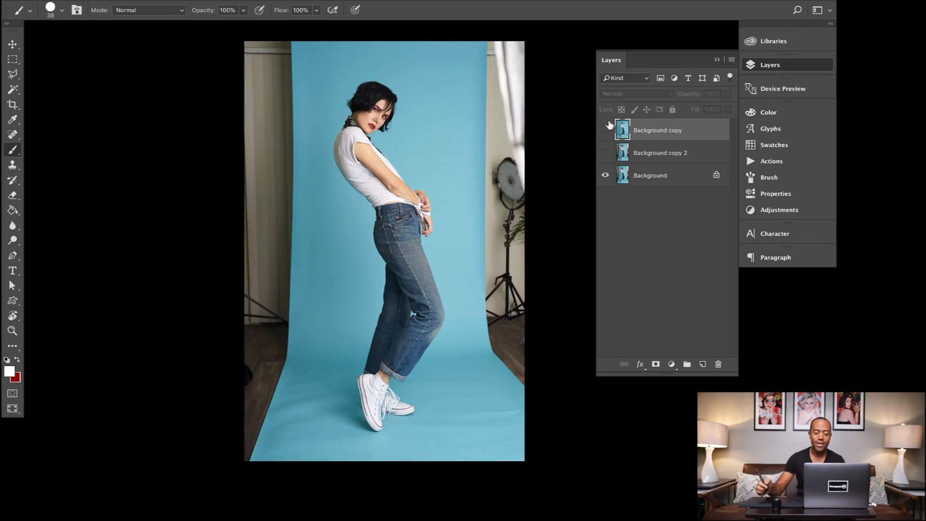